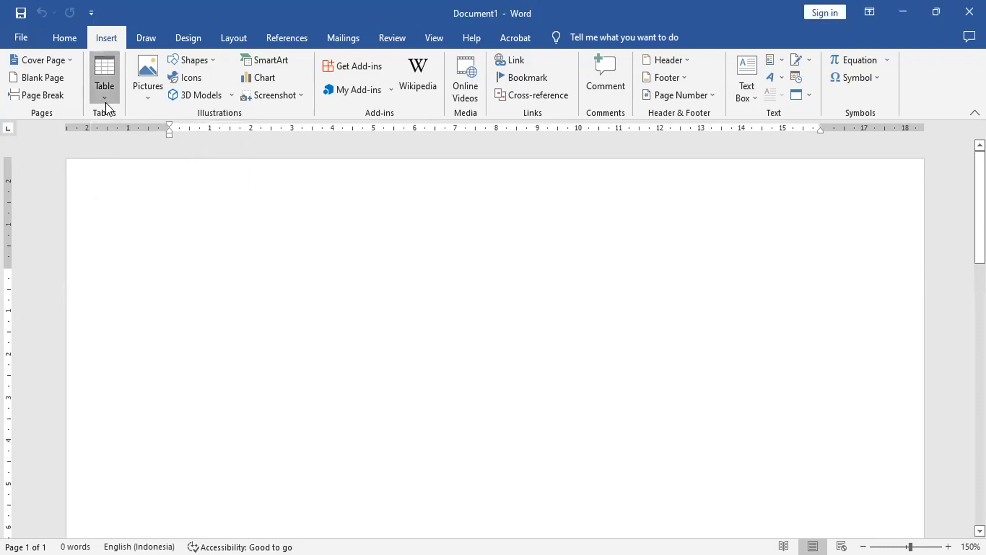
# Open the Insert tab's Table dropdown on the blank Document1.
pyautogui.click(116, 111)
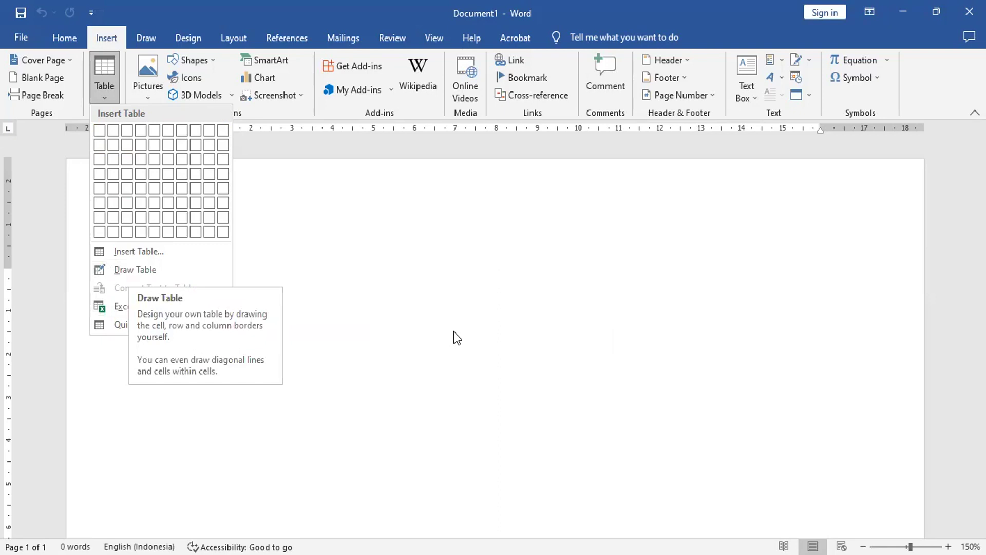
# With Draw Table, pencil the outer rectangle, a narrow middle cell, a bottom cell and a top-left box.
pyautogui.click(132, 275)
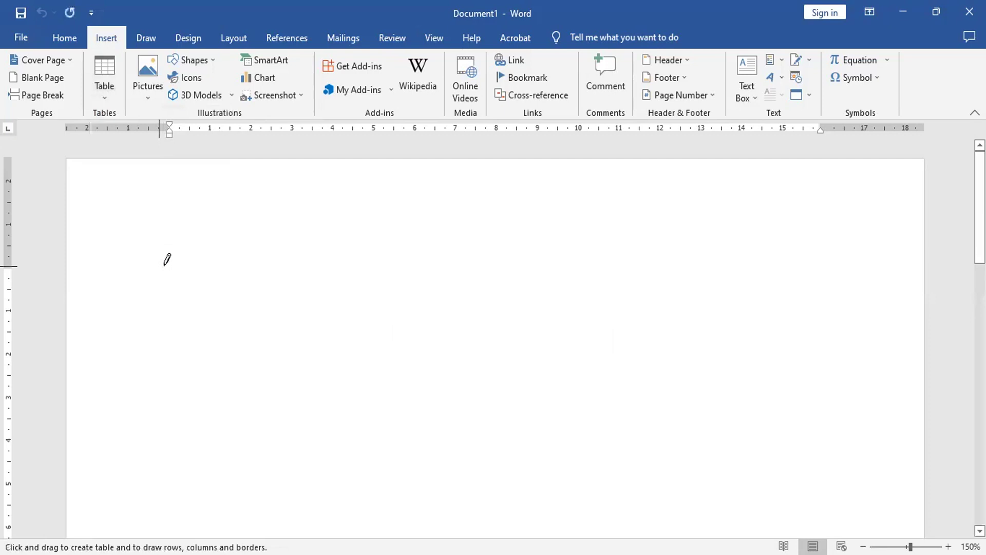
pyautogui.moveTo(238, 264); pyautogui.dragTo(579, 398)
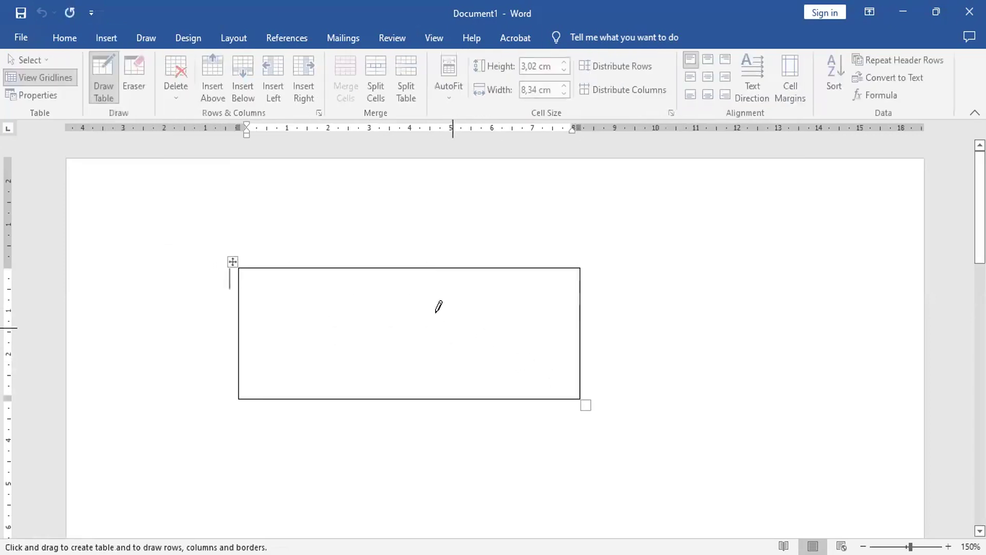
pyautogui.moveTo(402, 303)
pyautogui.mouseDown()
pyautogui.moveTo(415, 367)
pyautogui.moveTo(424, 369)
pyautogui.mouseUp()
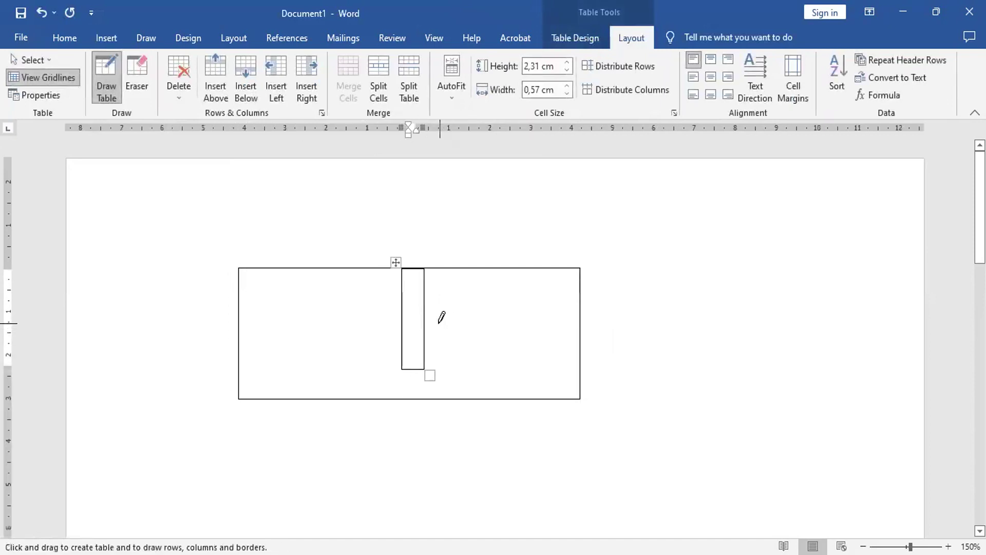
pyautogui.moveTo(431, 323)
pyautogui.mouseDown()
pyautogui.moveTo(567, 320)
pyautogui.moveTo(565, 357)
pyautogui.mouseUp()
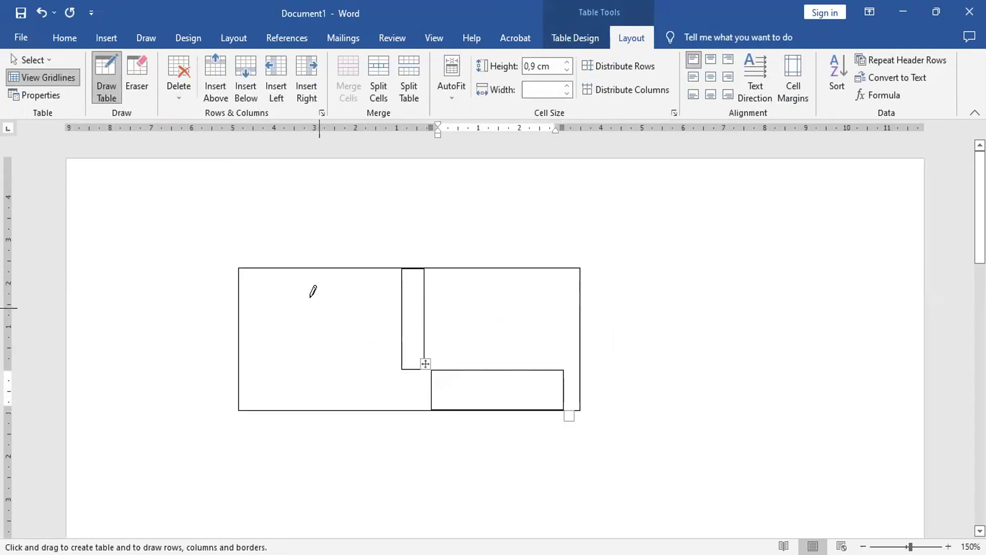
pyautogui.moveTo(307, 268); pyautogui.dragTo(325, 388)
pyautogui.moveTo(251, 265); pyautogui.dragTo(367, 388)
# Split off a right column into upper and lower cells and draw a diagonal across the lower-right cell.
pyautogui.moveTo(506, 268); pyautogui.dragTo(502, 386)
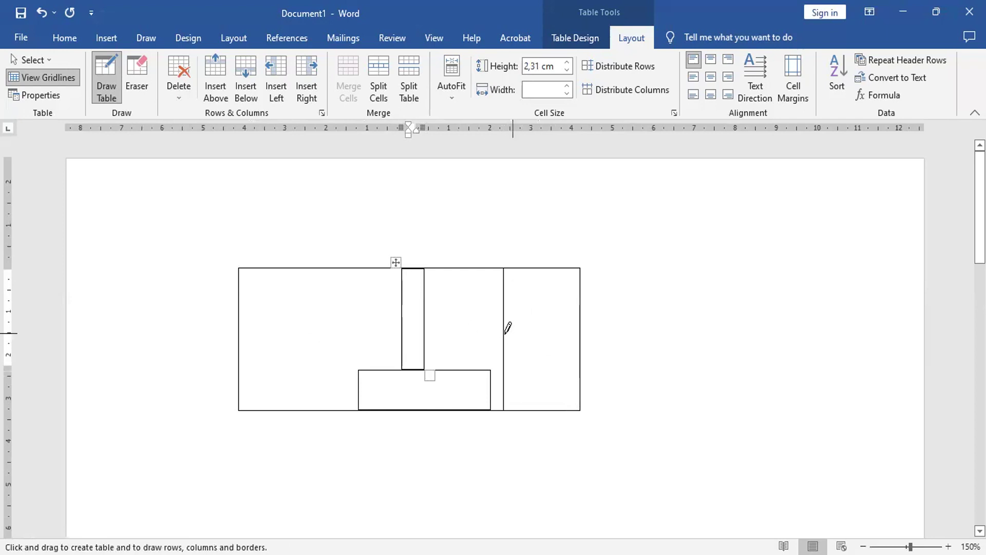
pyautogui.moveTo(502, 326); pyautogui.dragTo(586, 339)
pyautogui.moveTo(505, 323); pyautogui.dragTo(578, 383)
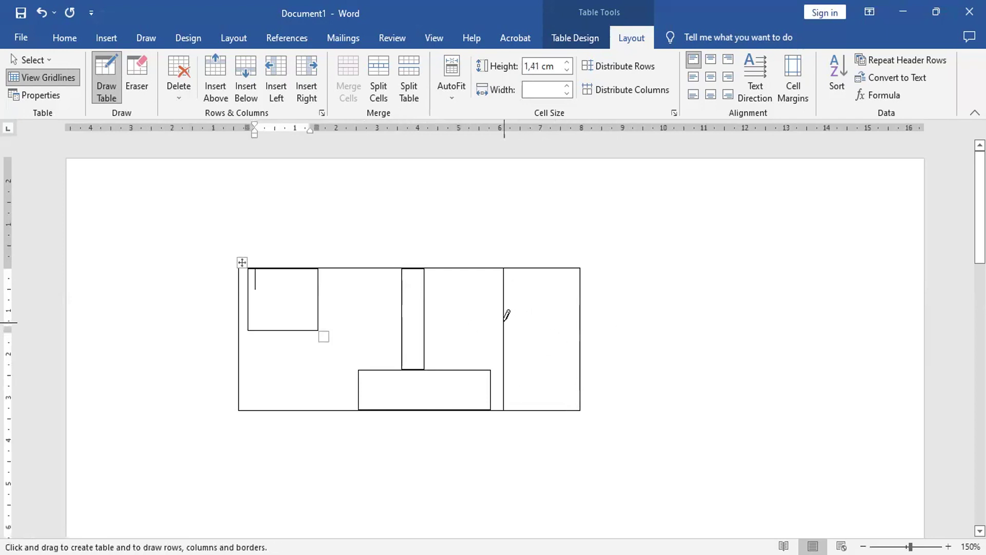
pyautogui.moveTo(509, 322); pyautogui.dragTo(583, 321)
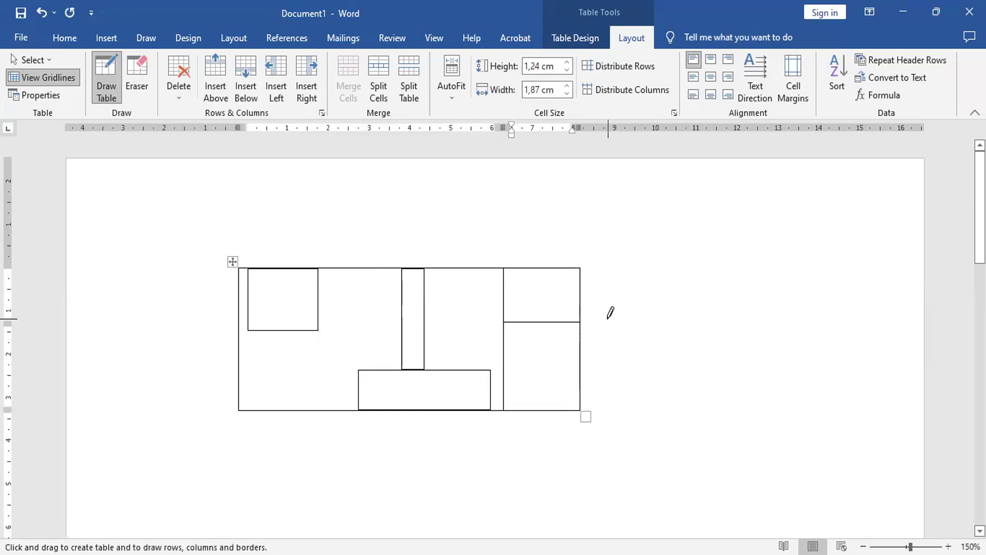
pyautogui.moveTo(506, 325); pyautogui.dragTo(568, 383)
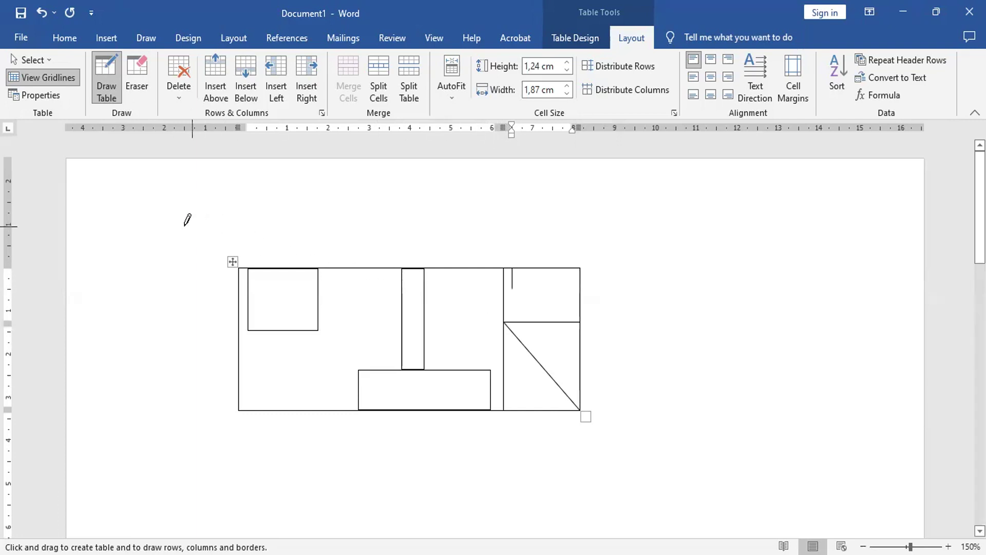
# Turn off table drawing and return to the Insert ribbon, leaving the table unchanged.
pyautogui.click(526, 350)
pyautogui.click(119, 71)
pyautogui.click(57, 41)
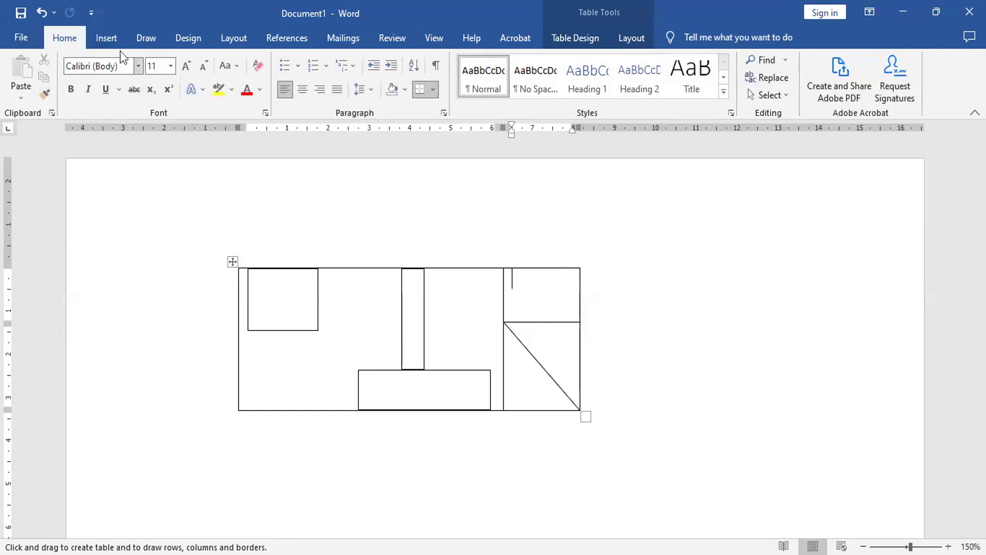
pyautogui.click(107, 38)
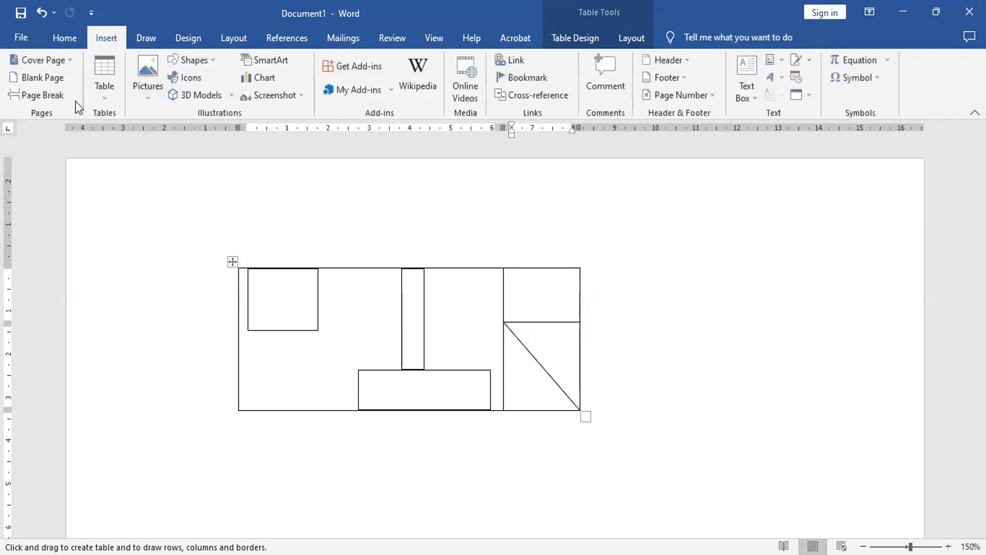
# Close the Table dropdown and place the cursor in the small top-left box.
pyautogui.click(117, 115)
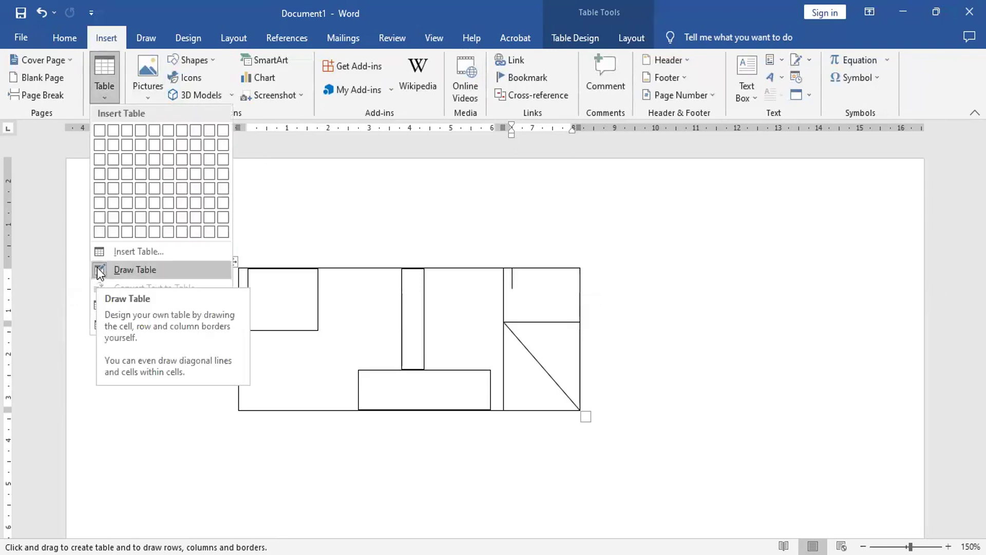
pyautogui.click(123, 276)
pyautogui.click(305, 294)
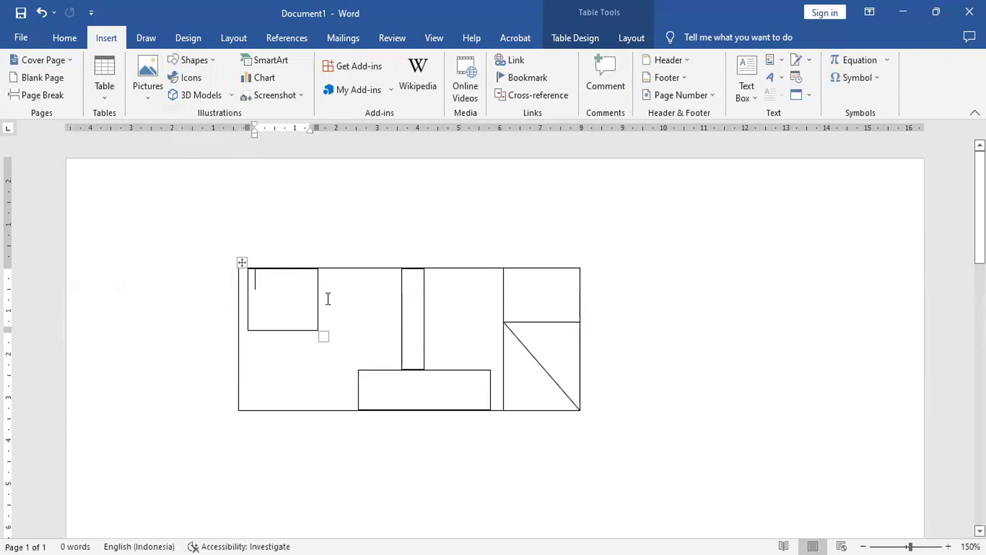
pyautogui.click(564, 369)
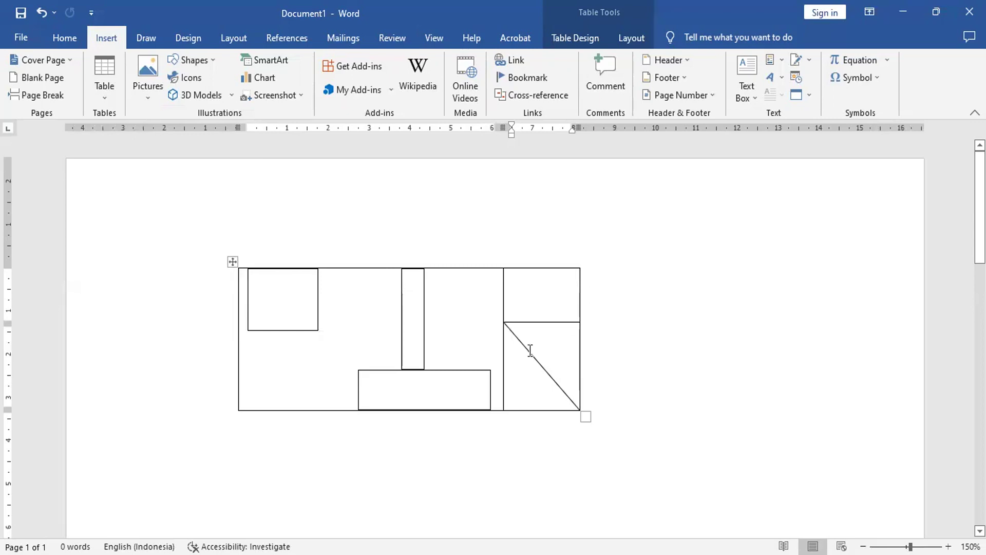
pyautogui.click(410, 390)
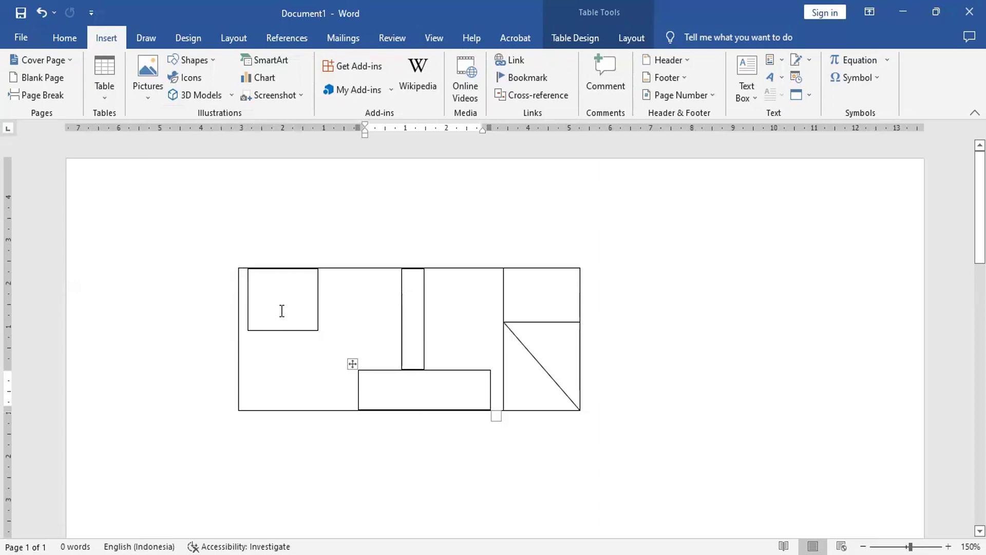
pyautogui.click(274, 297)
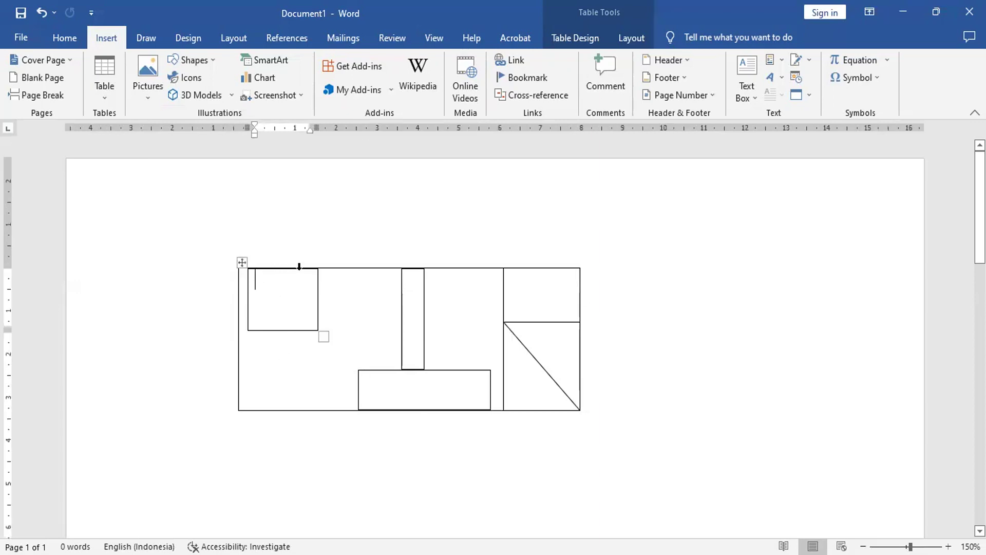
# Type 'Asdfdf' and 'Safdasf' on two lines in the top-left box, with no trailing empty line.
pyautogui.write('asdf')
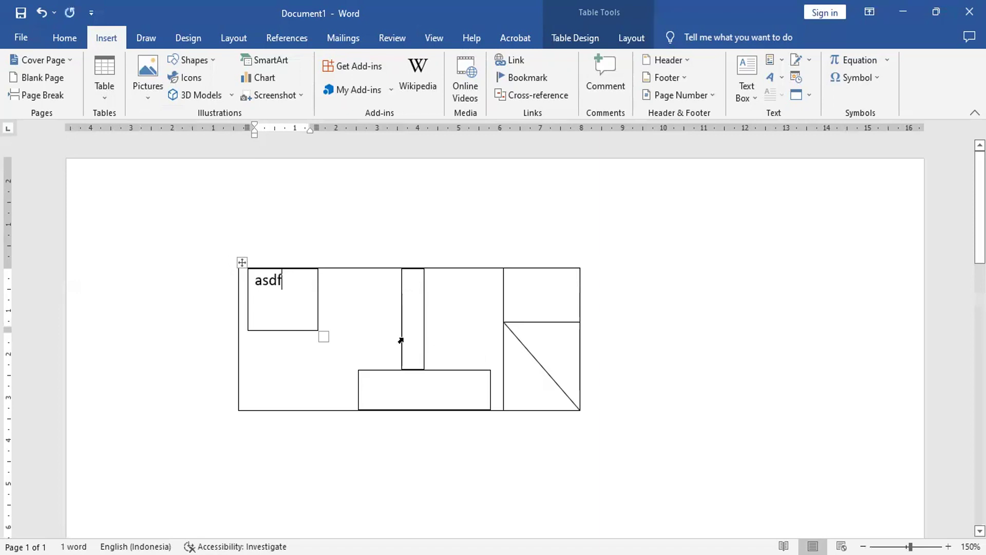
pyautogui.write('df')
pyautogui.press('Return')
pyautogui.write('safdasf')
pyautogui.press('Return')
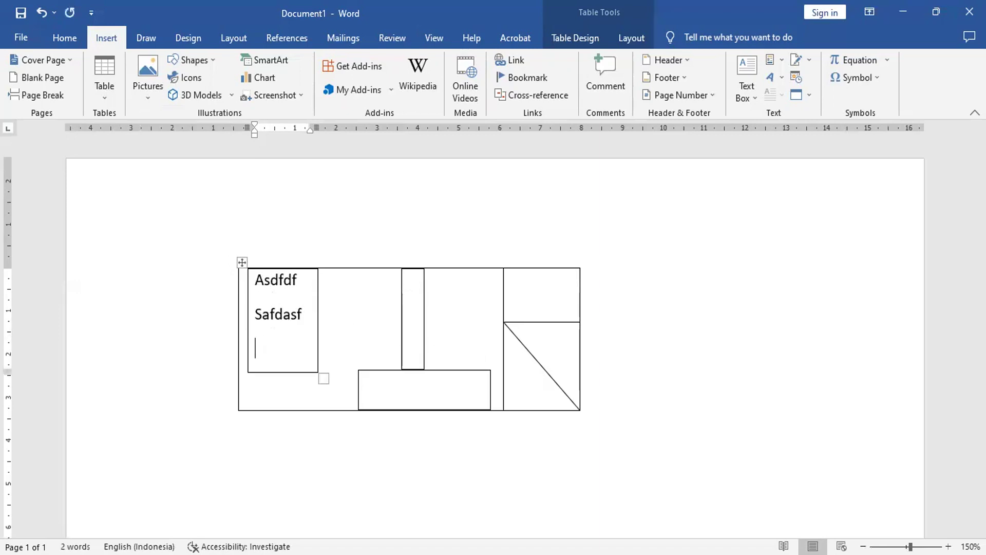
pyautogui.press('BackSpace')
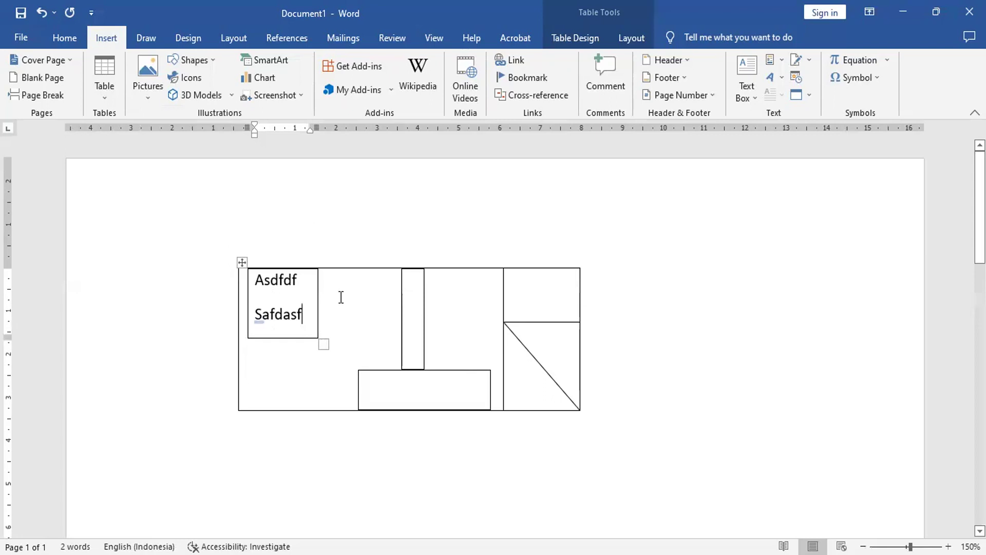
pyautogui.press('Down')
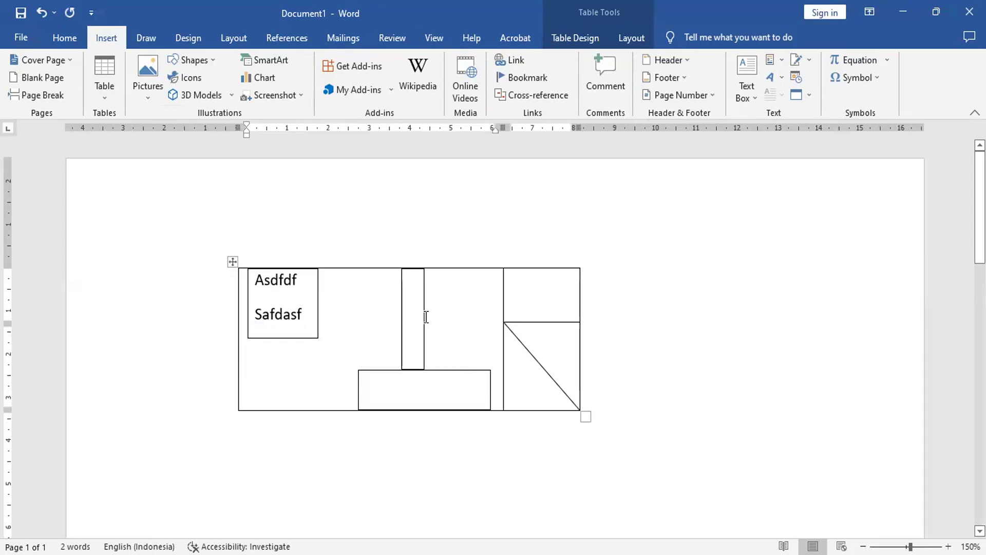
# Type 'dasfsdf' into the narrow middle cell and 'asdfffsdf' into the diagonal cell.
pyautogui.click(416, 321)
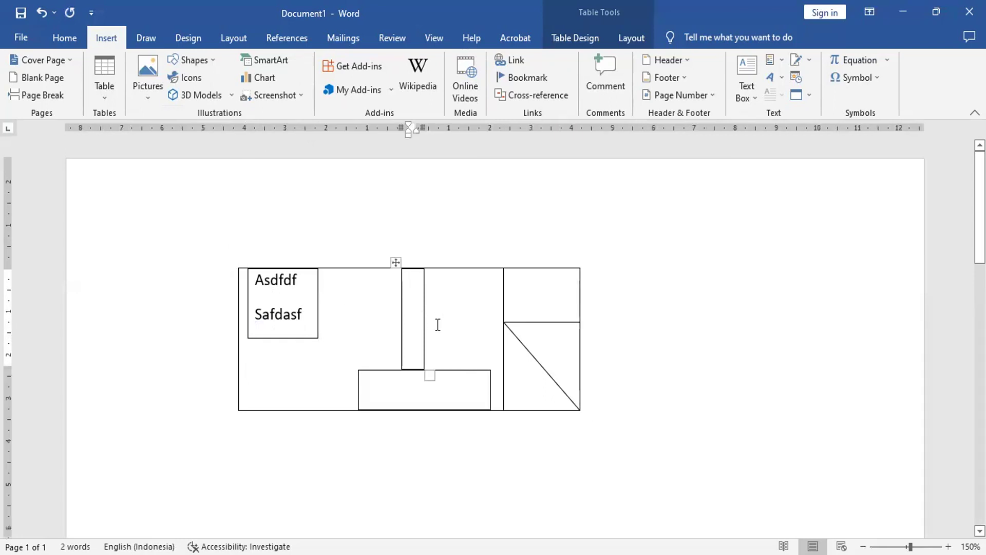
pyautogui.write('dasfsdf')
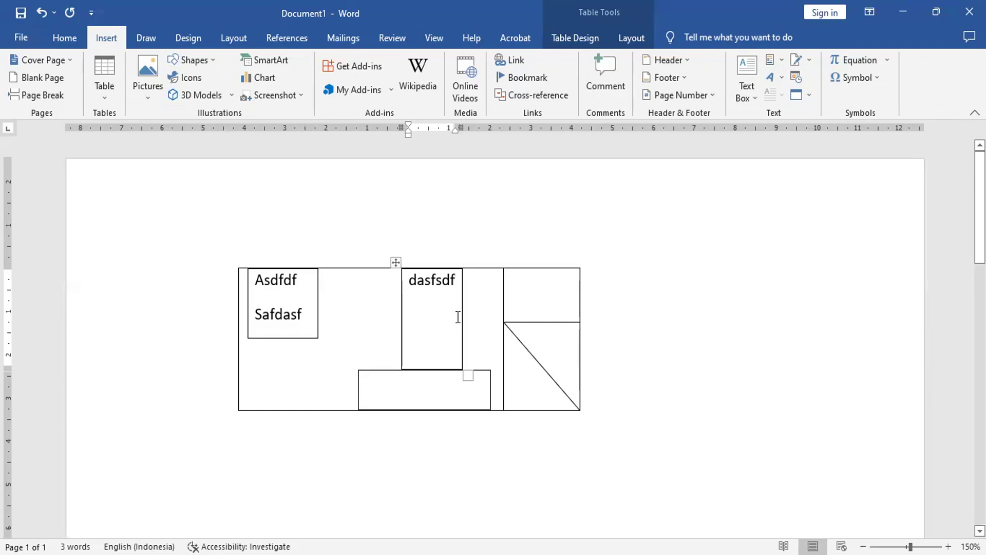
pyautogui.click(549, 343)
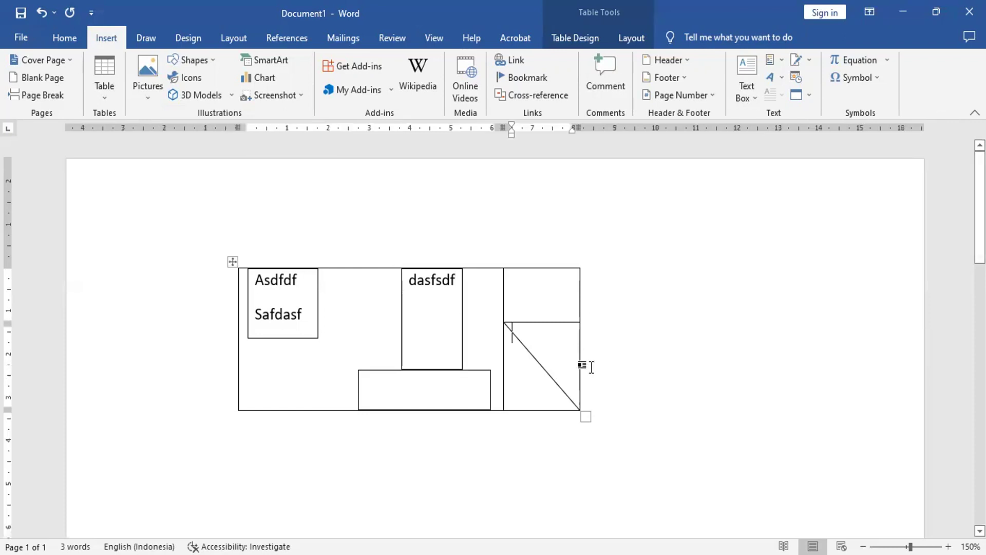
pyautogui.write('asdfffsdf')
# Add trial lines 'dfasdfsdf' and 'dfsdfsffff' to the diagonal cell, then undo them.
pyautogui.press('Return')
pyautogui.write('dfasdfsdf')
pyautogui.press('Return')
pyautogui.write('dfsdfsffff')
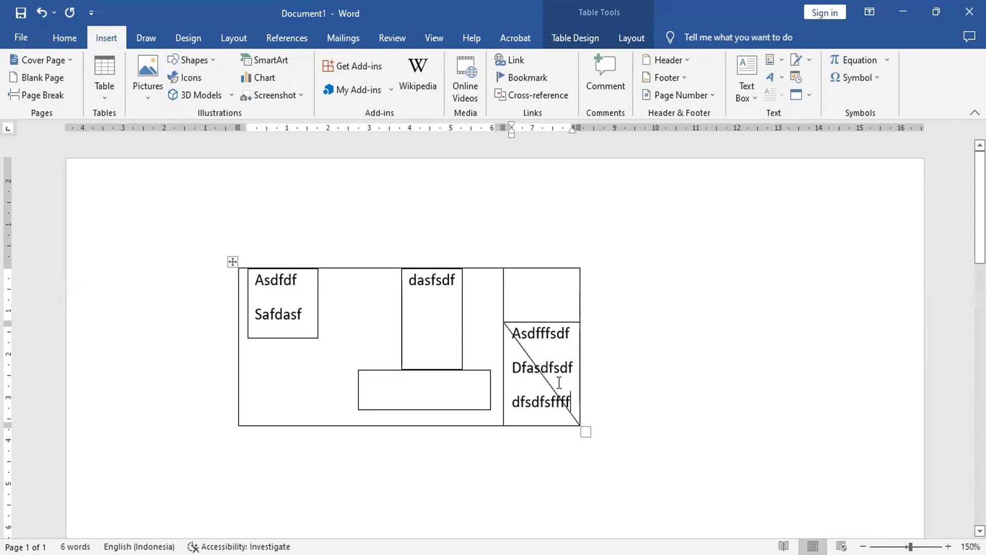
pyautogui.hotkey('ctrl', 'z')
pyautogui.hotkey('ctrl', 'z')
pyautogui.hotkey('ctrl', 'z')
pyautogui.hotkey('ctrl', 'z')
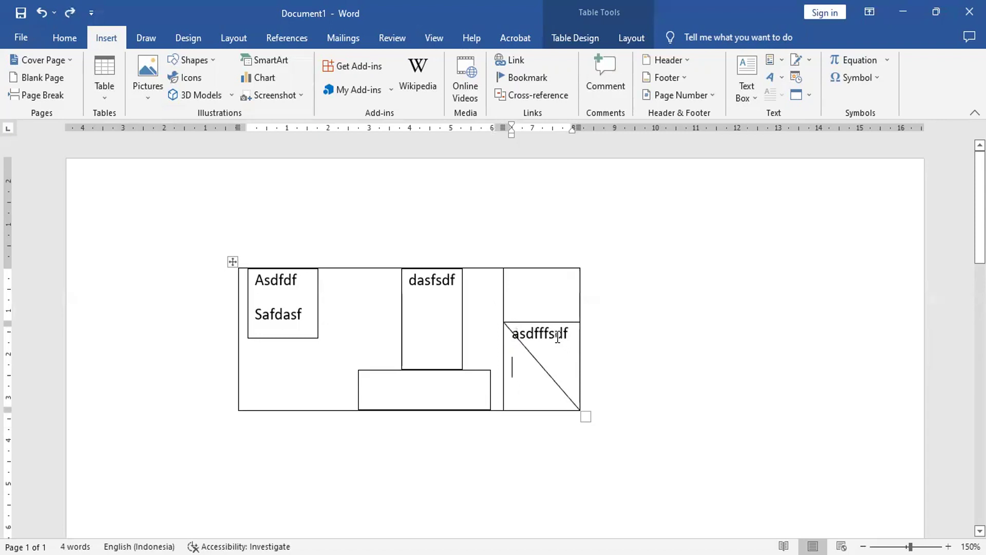
pyautogui.hotkey('ctrl', 'z')
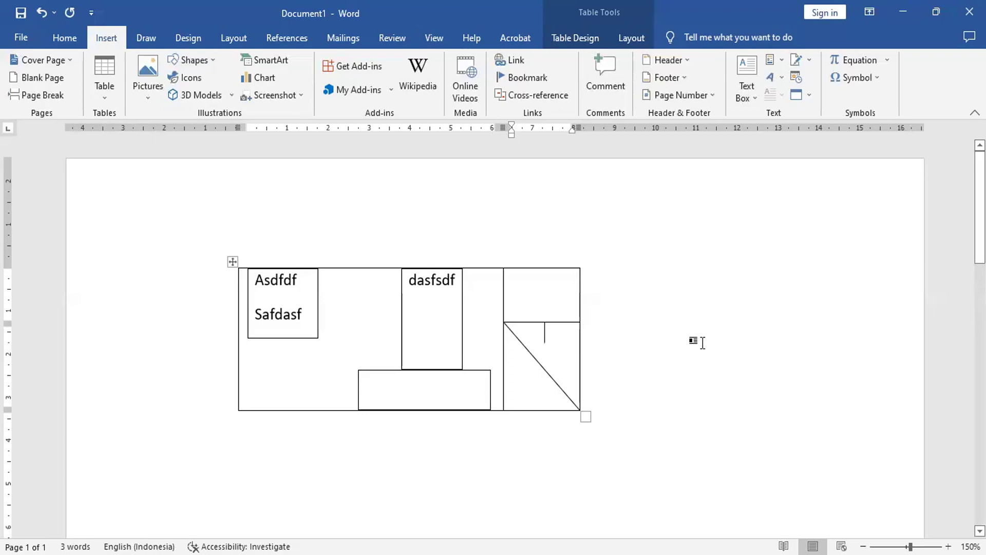
# Type 'AA' above the diagonal line and 'BB' in the cell's lower-left triangle.
pyautogui.write('AA')
pyautogui.click(526, 384)
pyautogui.press('Down')
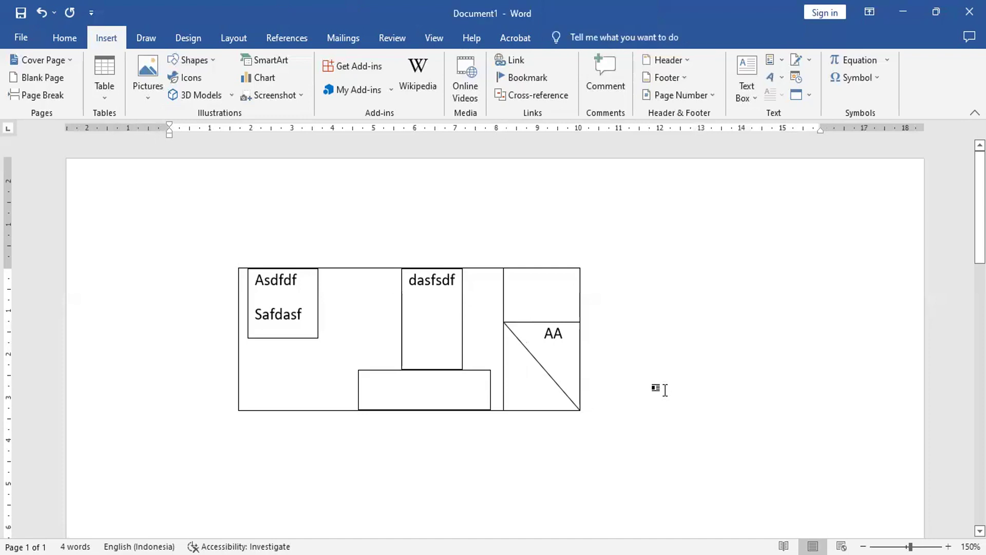
pyautogui.click(522, 383)
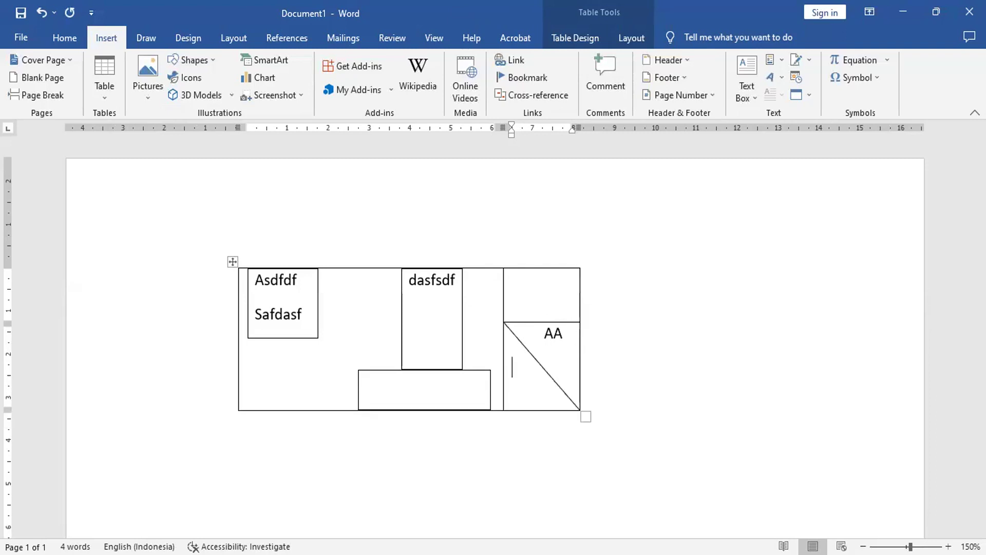
pyautogui.write('BB')
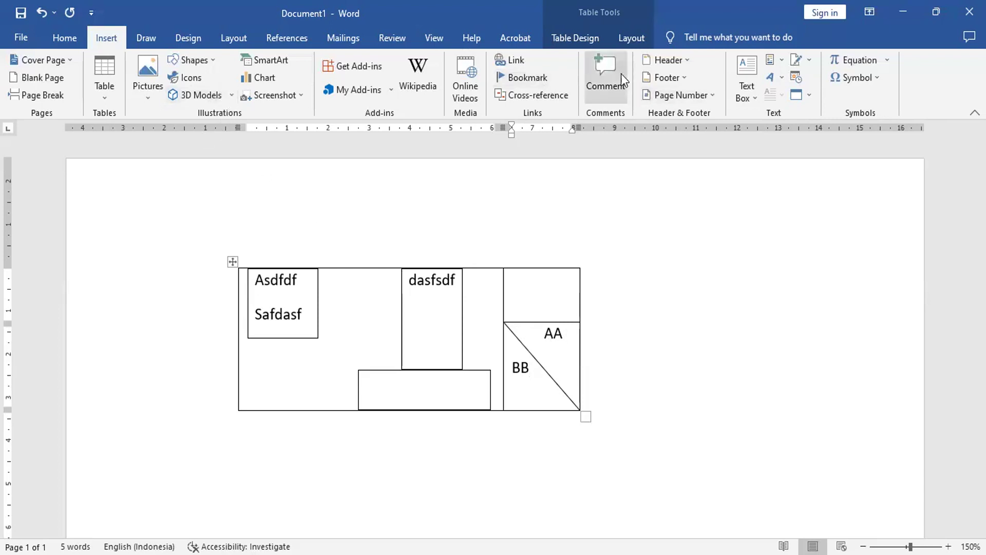
pyautogui.click(576, 38)
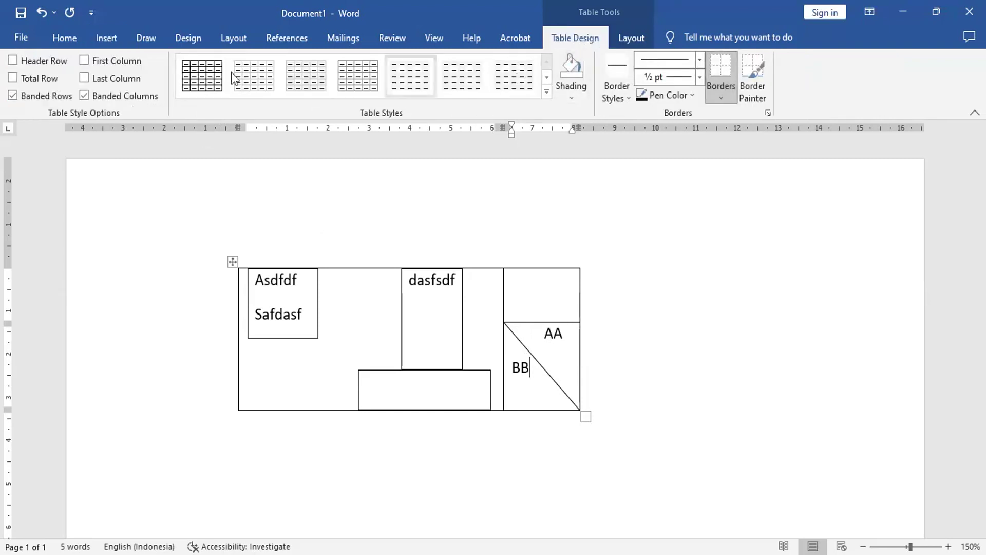
# Shade the AA/BB cell with Orange, Accent 2, Lighter 60%.
pyautogui.click(569, 88)
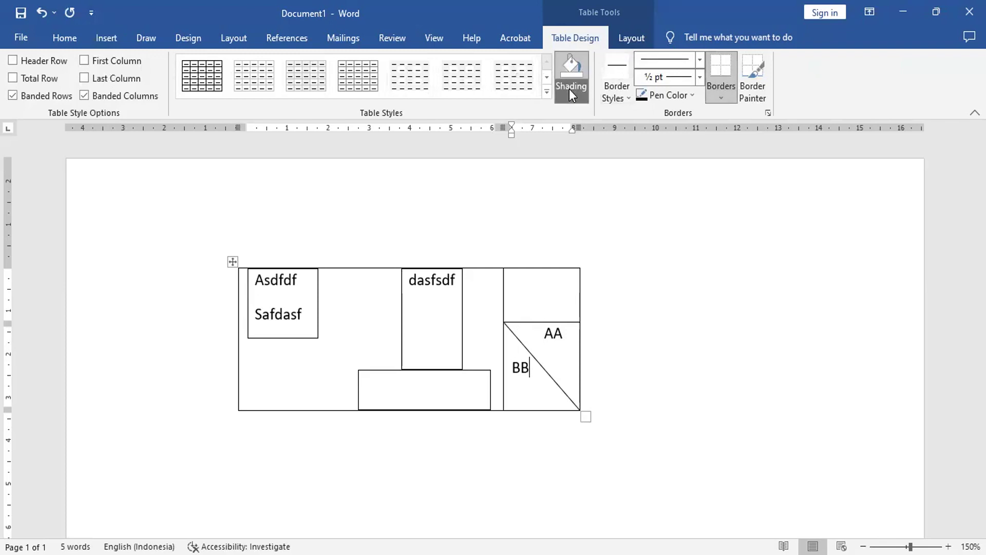
pyautogui.click(545, 339)
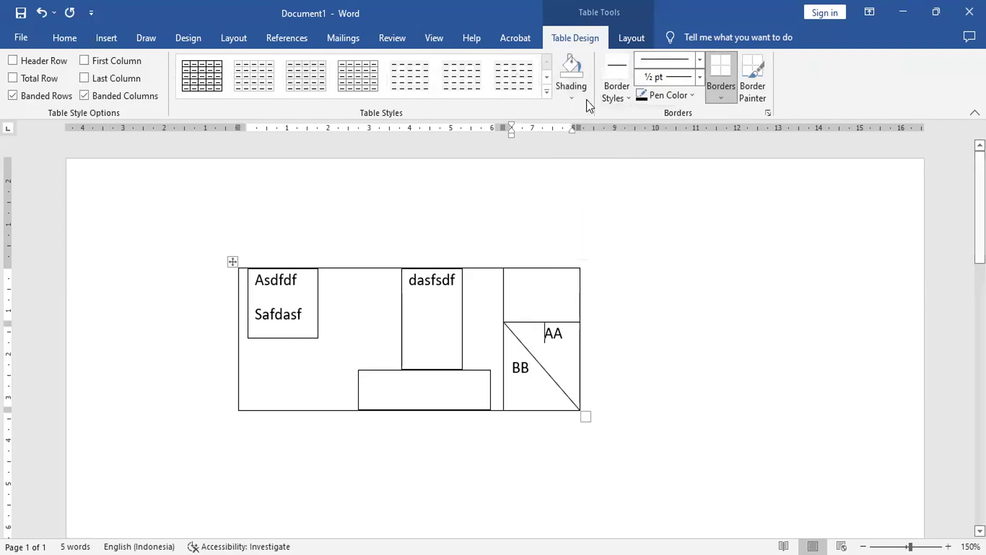
pyautogui.click(576, 91)
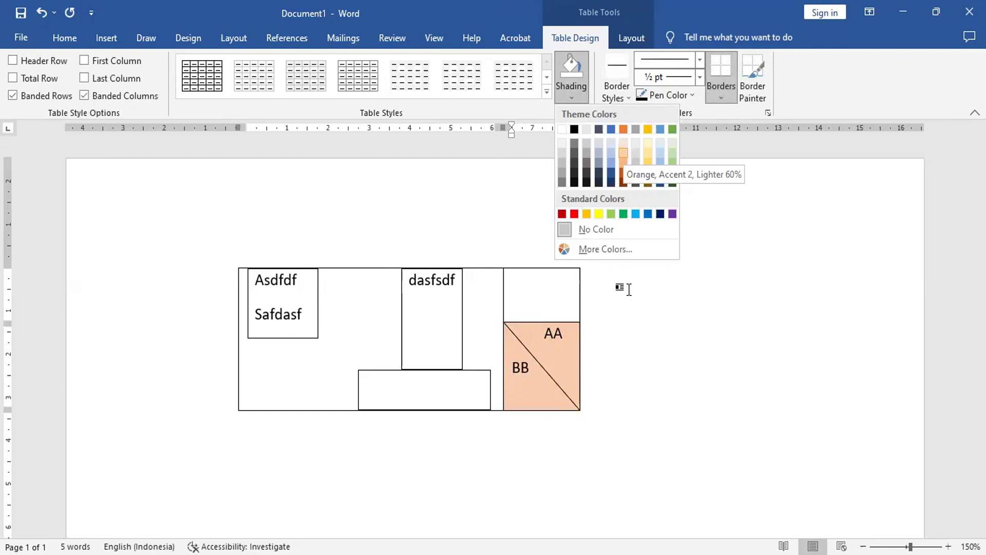
pyautogui.click(622, 357)
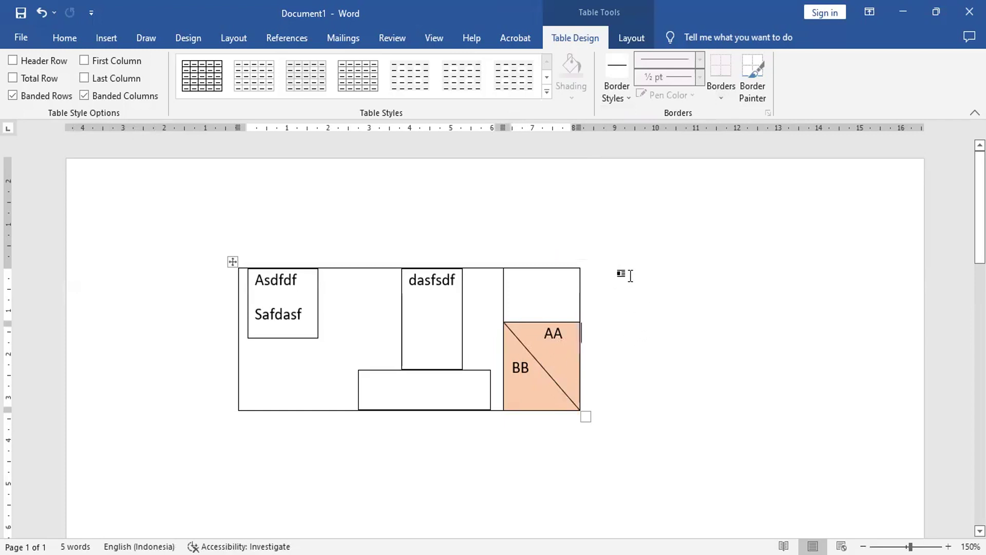
pyautogui.hotkey('ctrl', 'z')
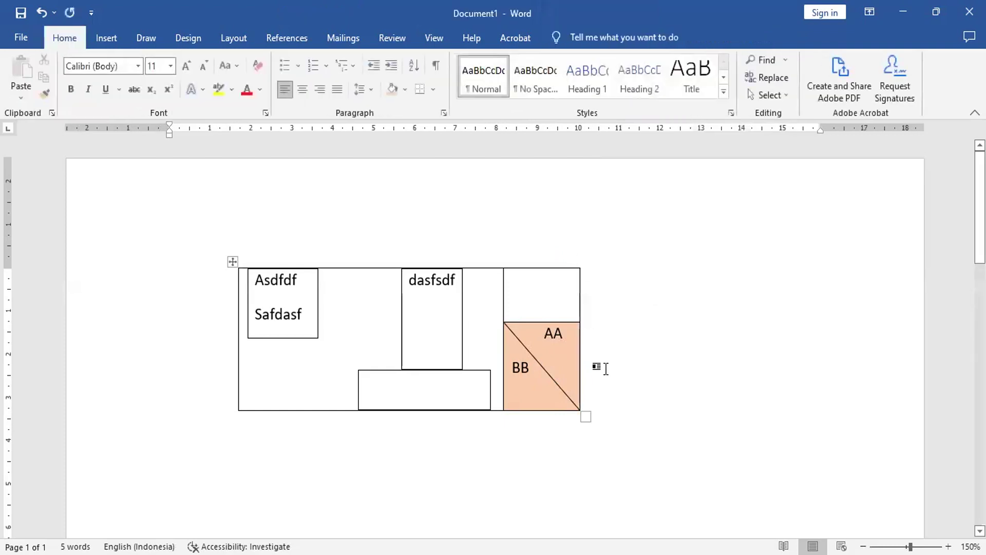
# Add an empty paragraph below the table with the Insert ribbon showing.
pyautogui.click(590, 387)
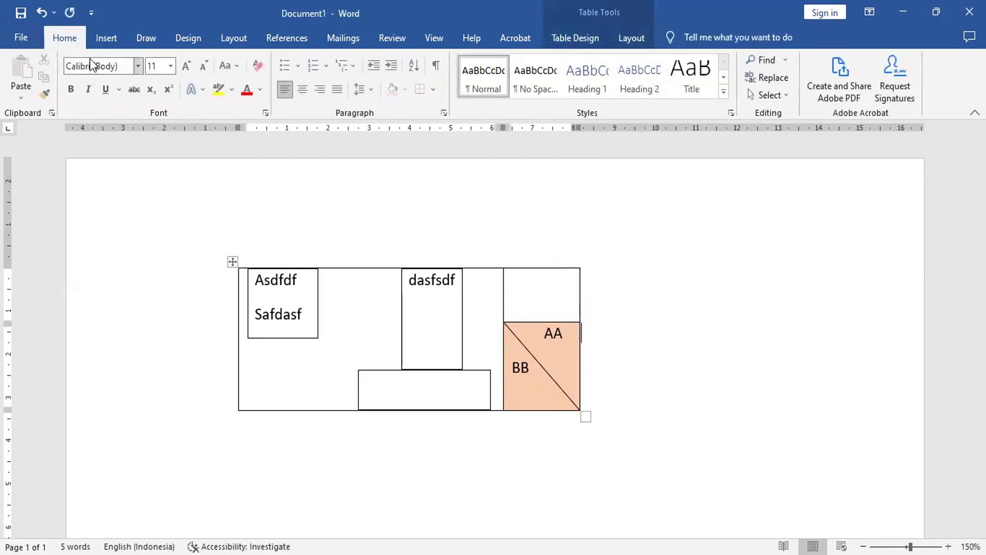
pyautogui.click(98, 40)
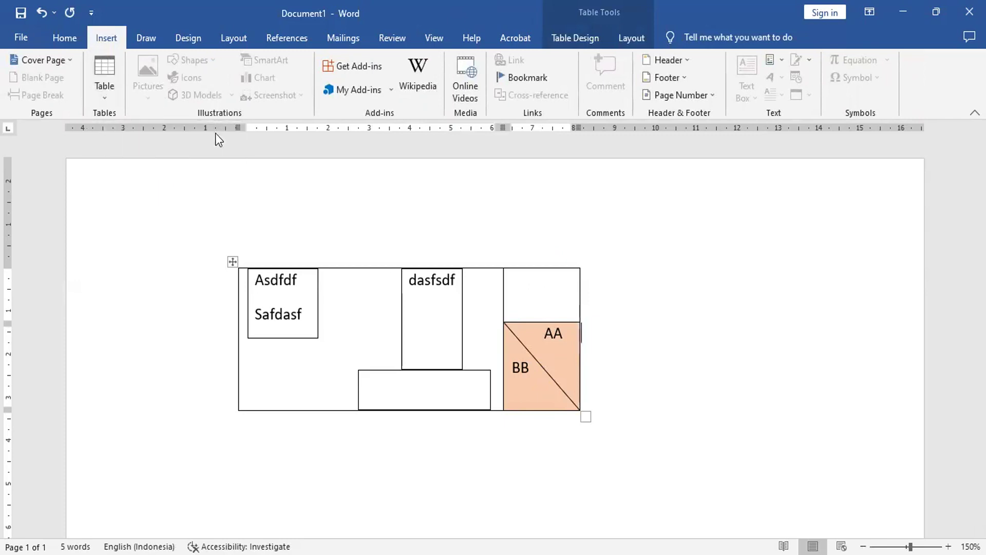
pyautogui.click(630, 392)
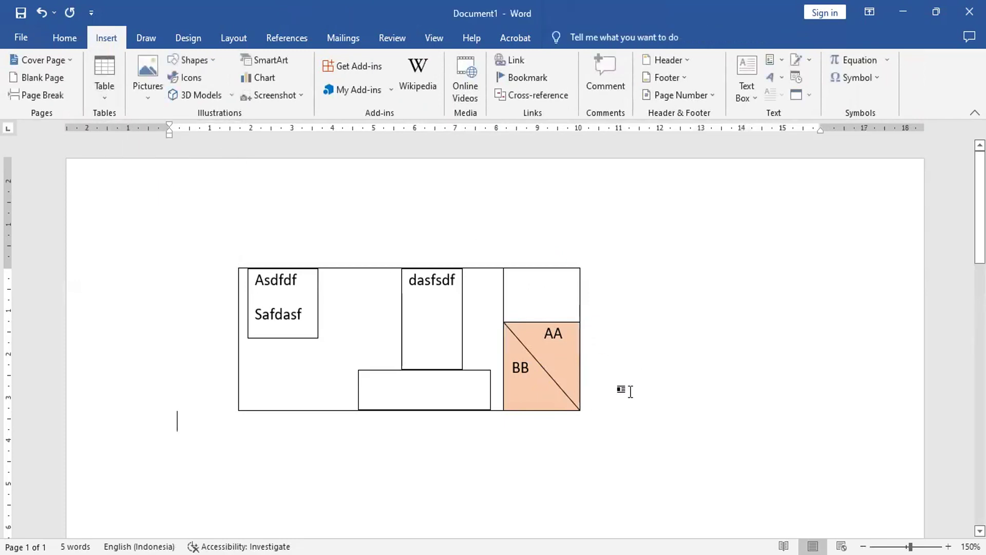
pyautogui.press('Return')
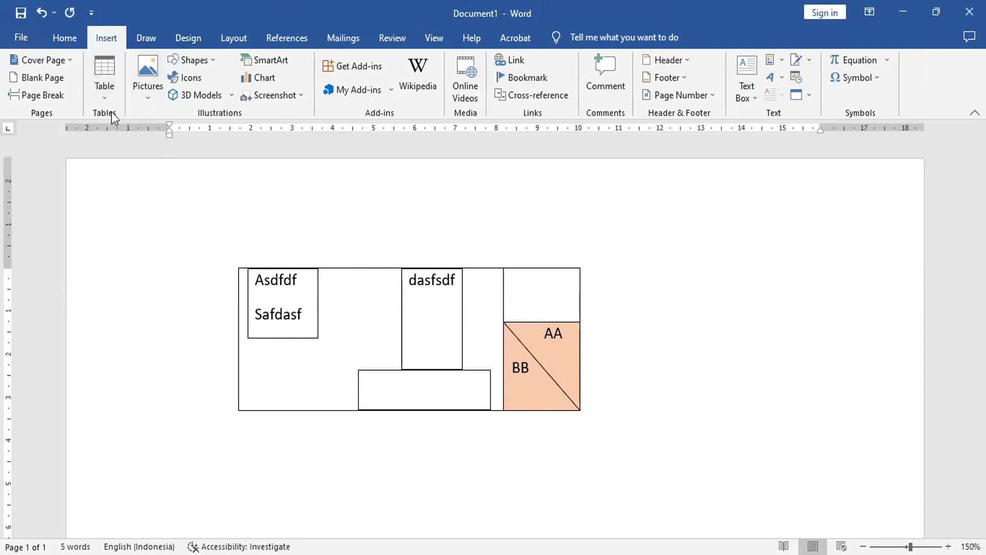
# Draw a right triangle below the table and give it the green Colored Outline style.
pyautogui.click(208, 67)
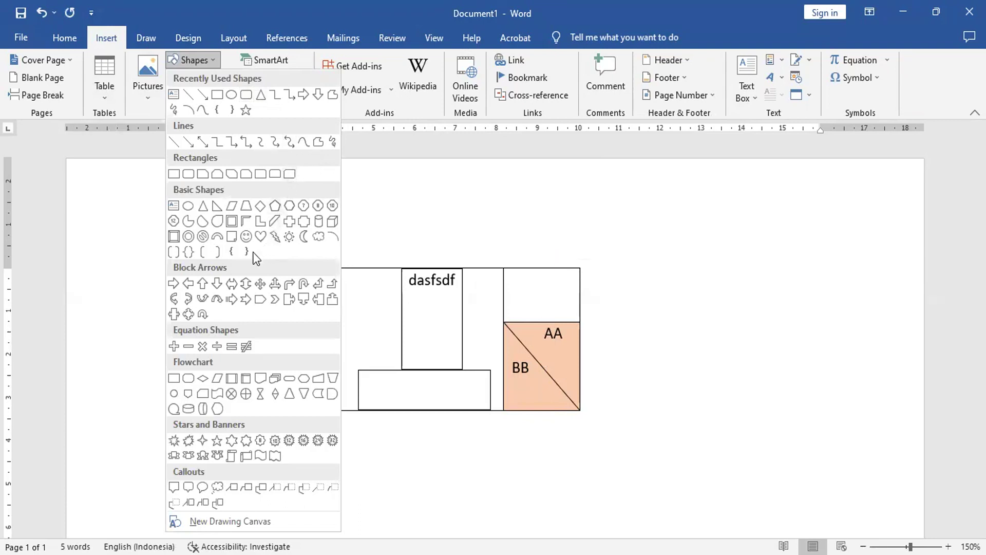
pyautogui.click(215, 208)
pyautogui.moveTo(282, 446)
pyautogui.mouseDown()
pyautogui.moveTo(309, 488)
pyautogui.moveTo(349, 517)
pyautogui.mouseUp()
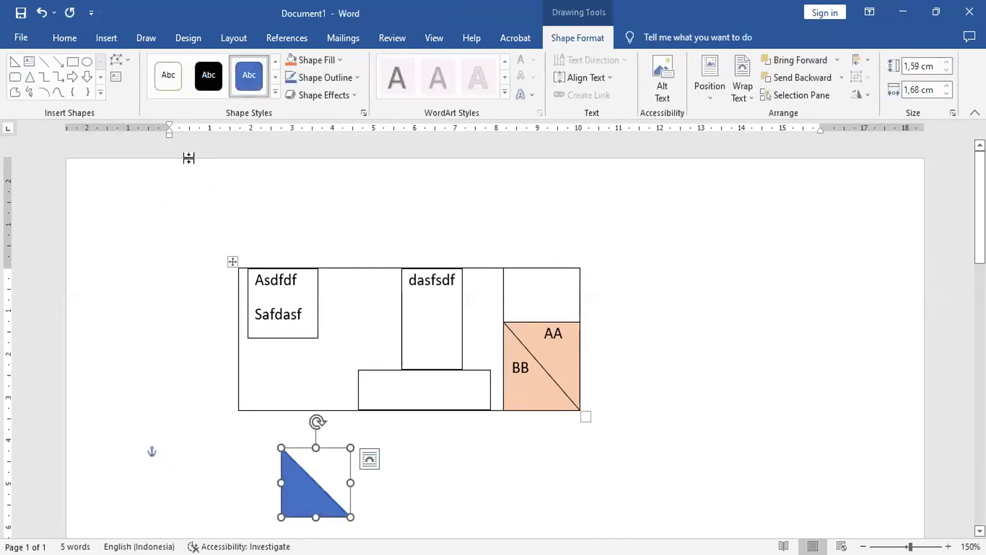
pyautogui.click(177, 81)
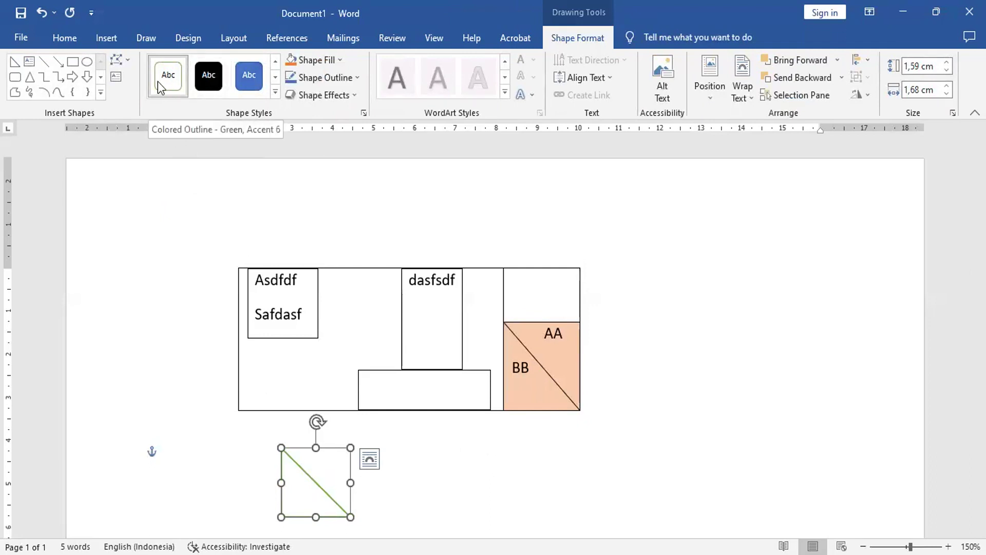
# Copy and paste the green triangle, then rotate the copy 180°.
pyautogui.click(57, 38)
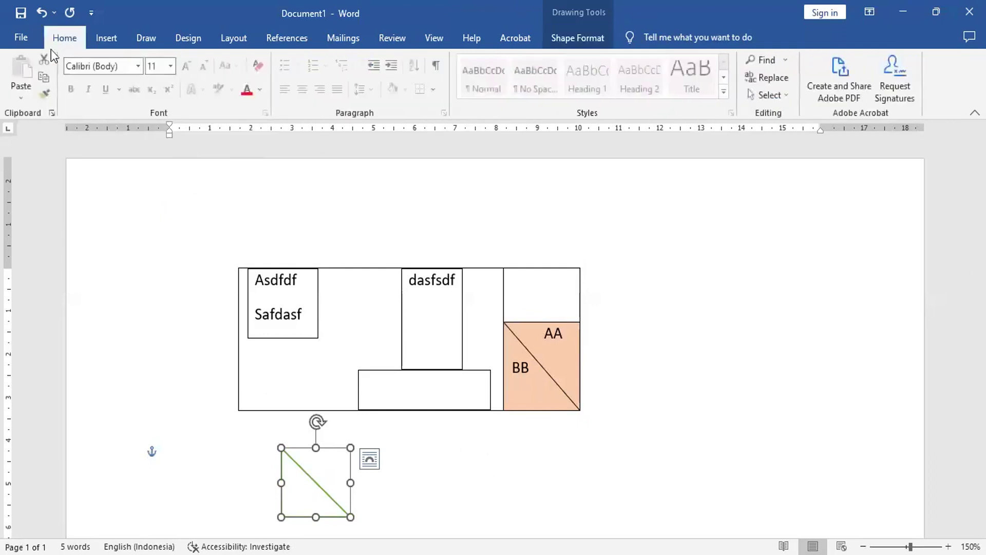
pyautogui.click(43, 79)
pyautogui.click(27, 67)
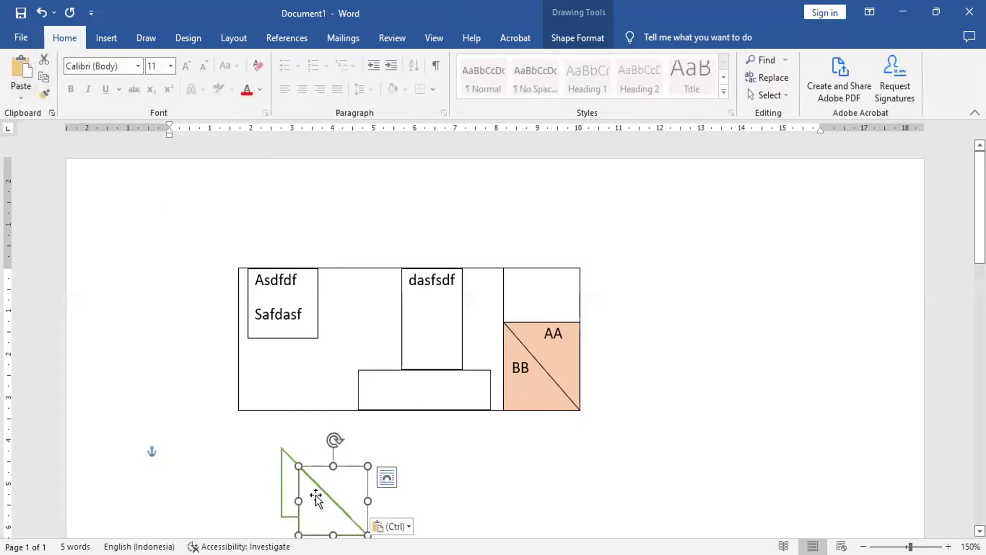
pyautogui.moveTo(316, 491); pyautogui.dragTo(421, 465)
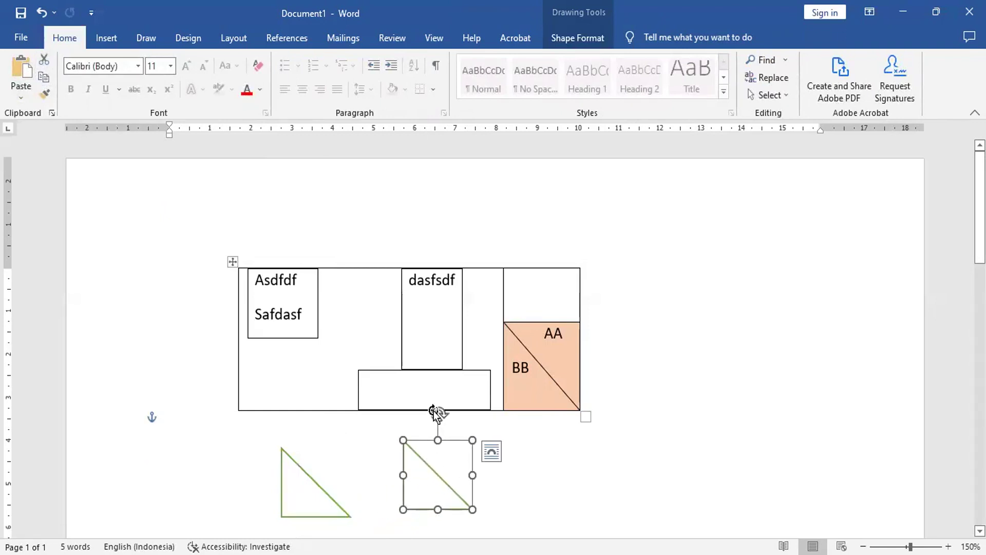
pyautogui.moveTo(434, 411)
pyautogui.moveTo(423, 390)
pyautogui.moveTo(437, 412); pyautogui.dragTo(475, 497)
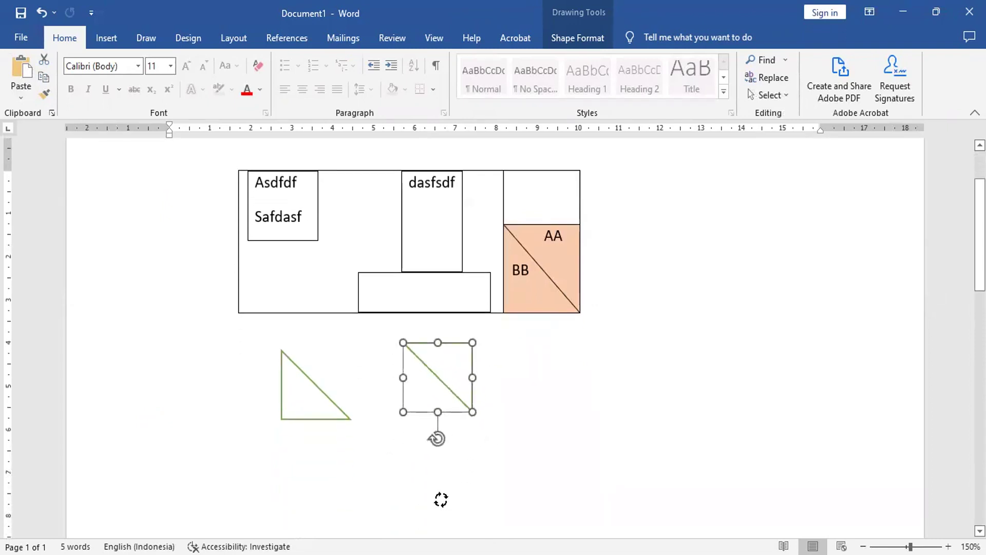
pyautogui.moveTo(476, 496); pyautogui.dragTo(441, 499)
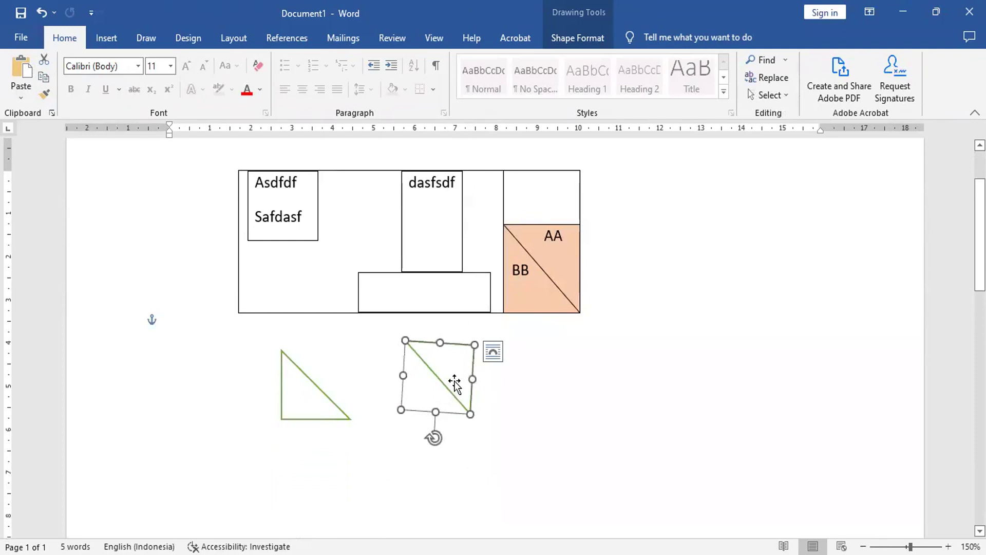
# Align the rotated copy against the first triangle so the pair forms a square.
pyautogui.moveTo(453, 381); pyautogui.dragTo(334, 386)
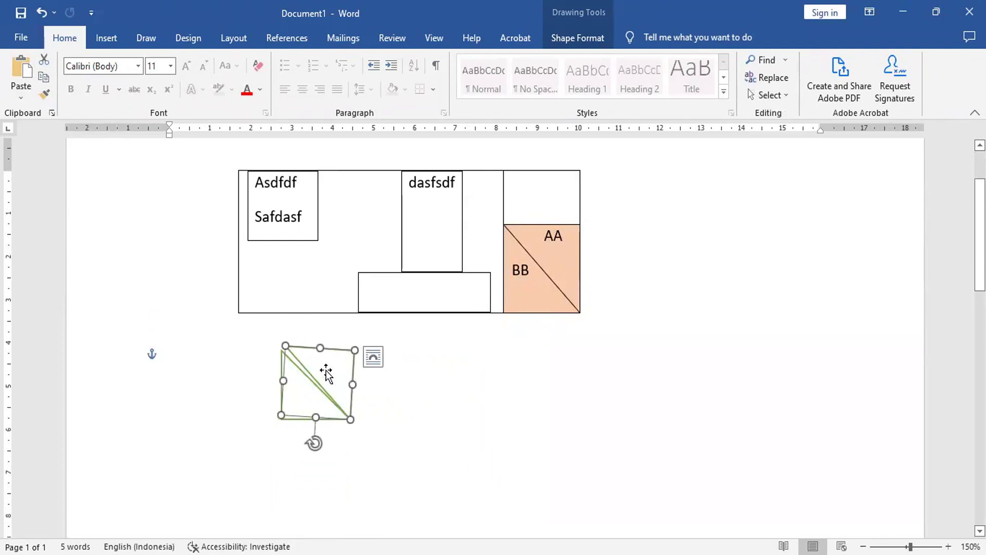
pyautogui.moveTo(326, 374); pyautogui.dragTo(336, 369)
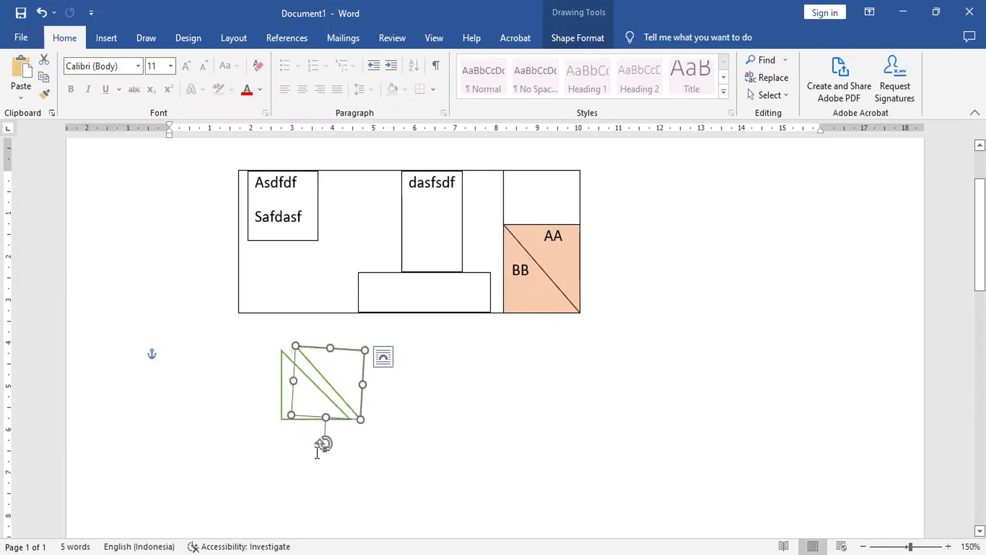
pyautogui.moveTo(324, 448); pyautogui.dragTo(326, 440)
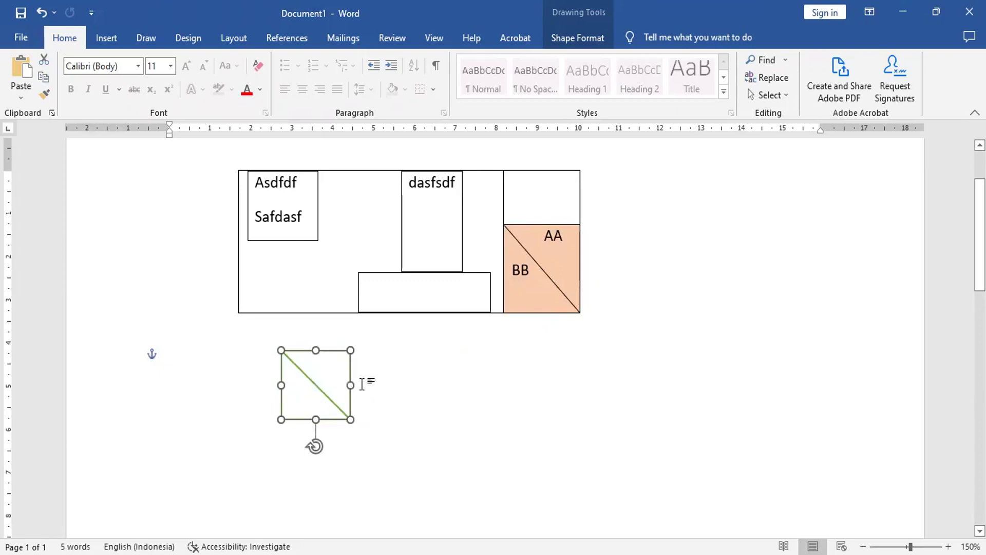
pyautogui.click(384, 443)
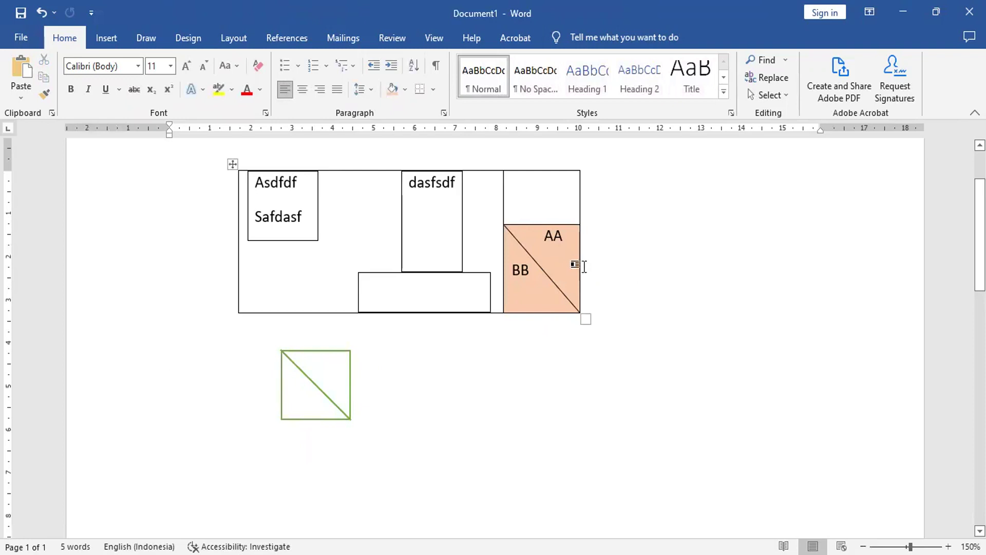
pyautogui.click(339, 373)
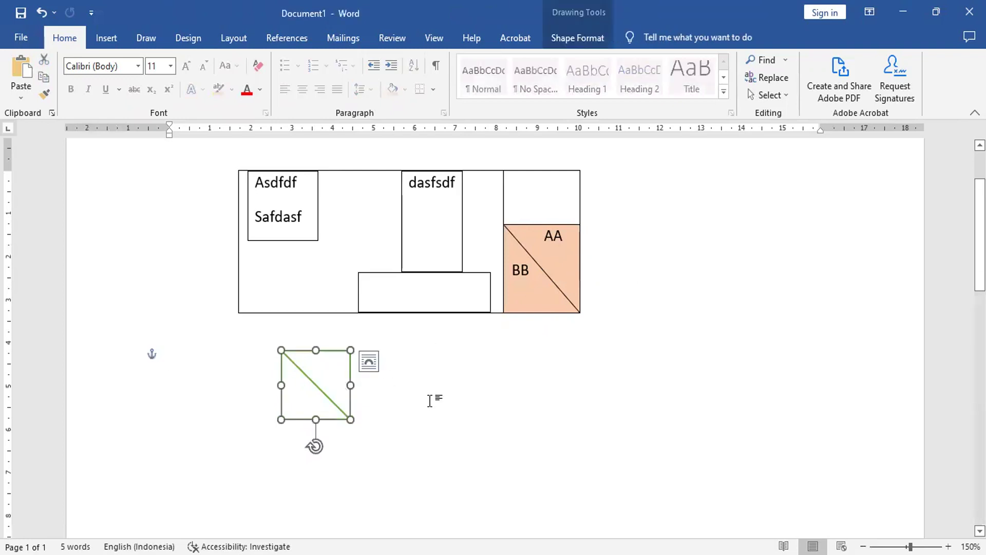
pyautogui.click(434, 398)
pyautogui.click(339, 374)
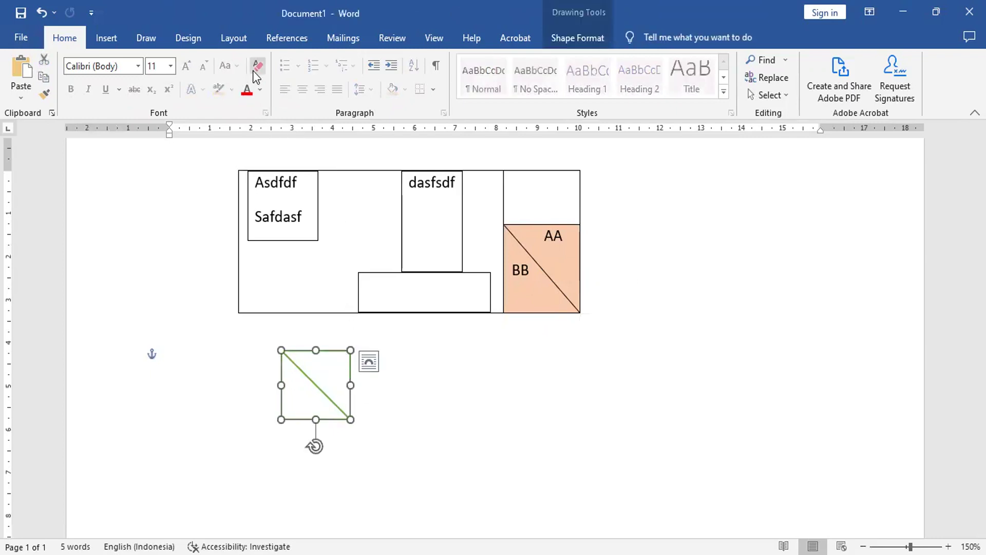
# Give the upper triangle an orange Shape Fill and the lower triangle a green one.
pyautogui.click(590, 37)
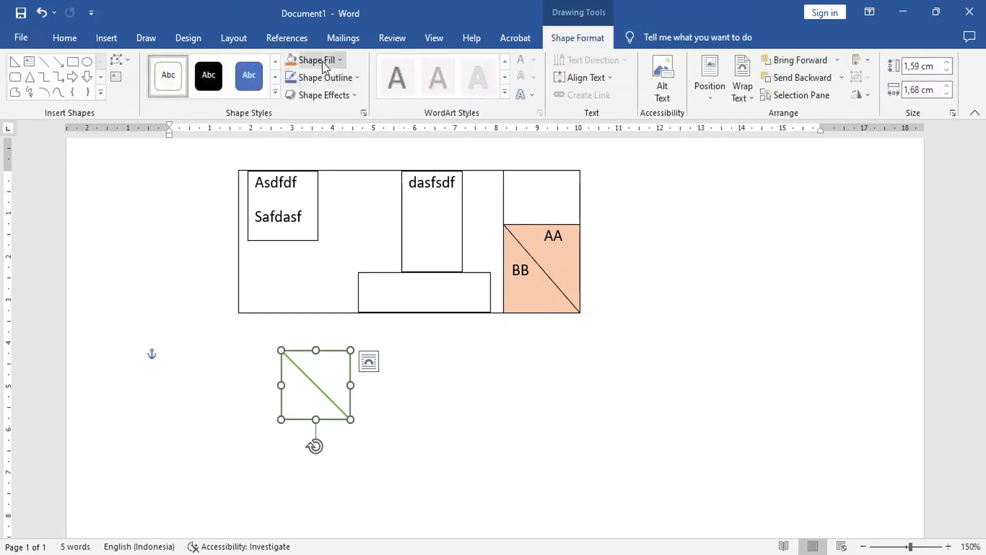
pyautogui.click(293, 61)
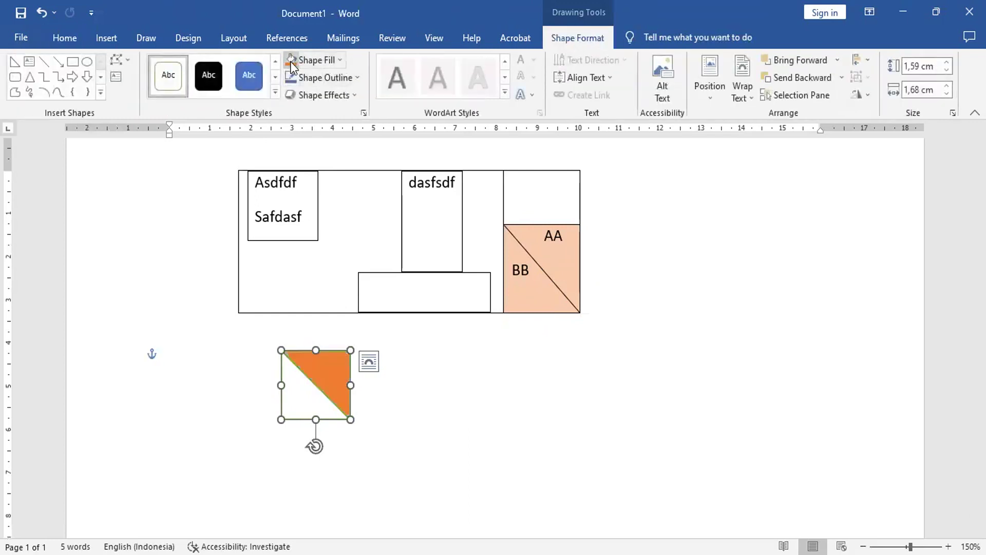
pyautogui.click(294, 405)
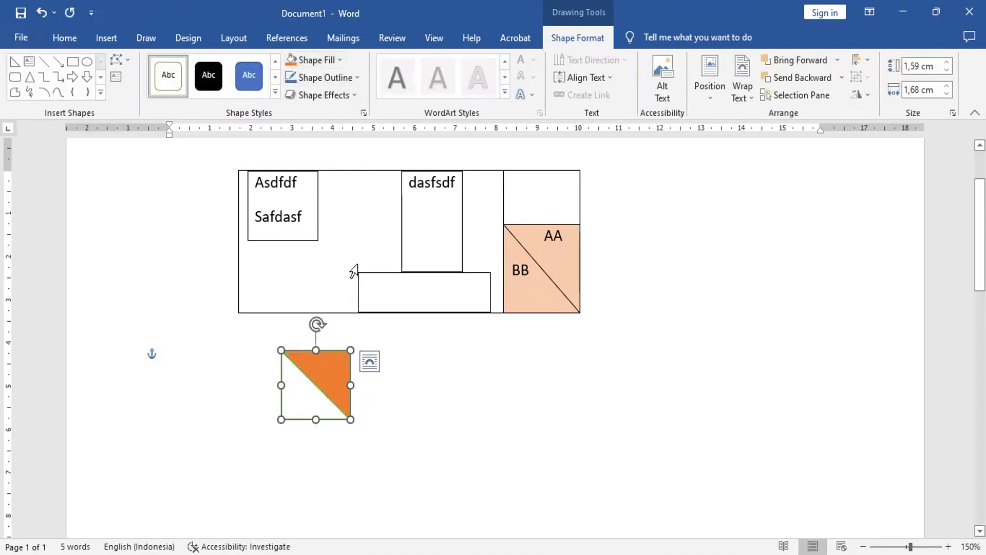
pyautogui.click(340, 61)
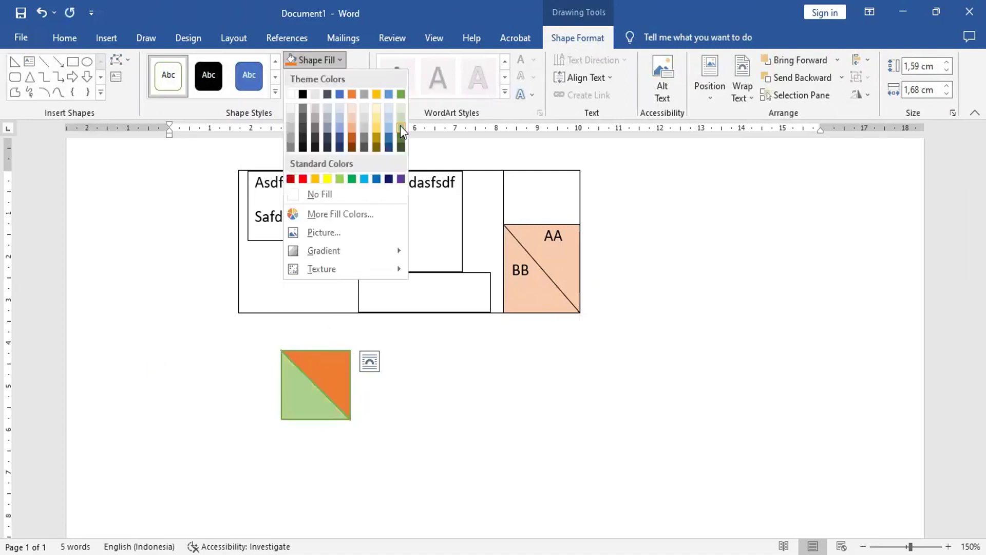
pyautogui.click(527, 431)
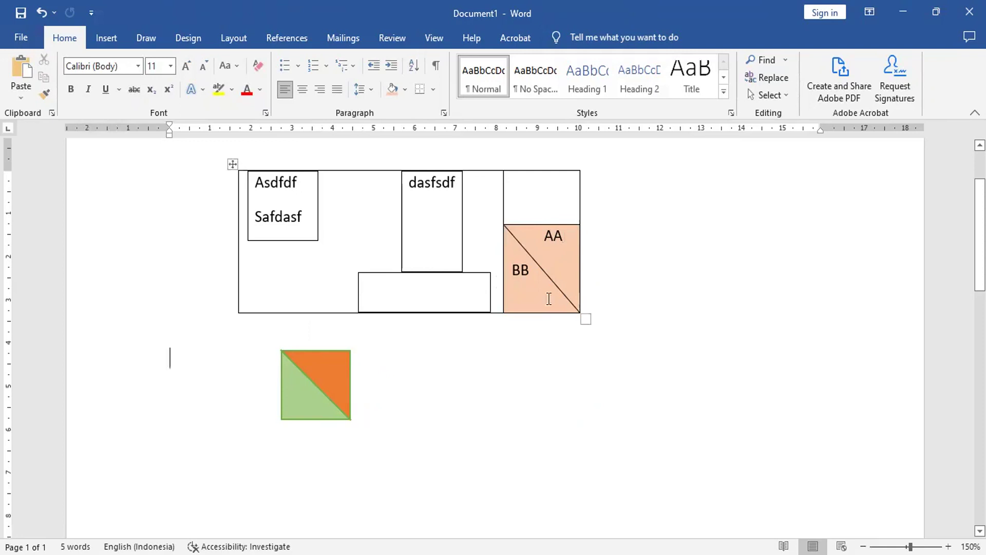
pyautogui.click(107, 39)
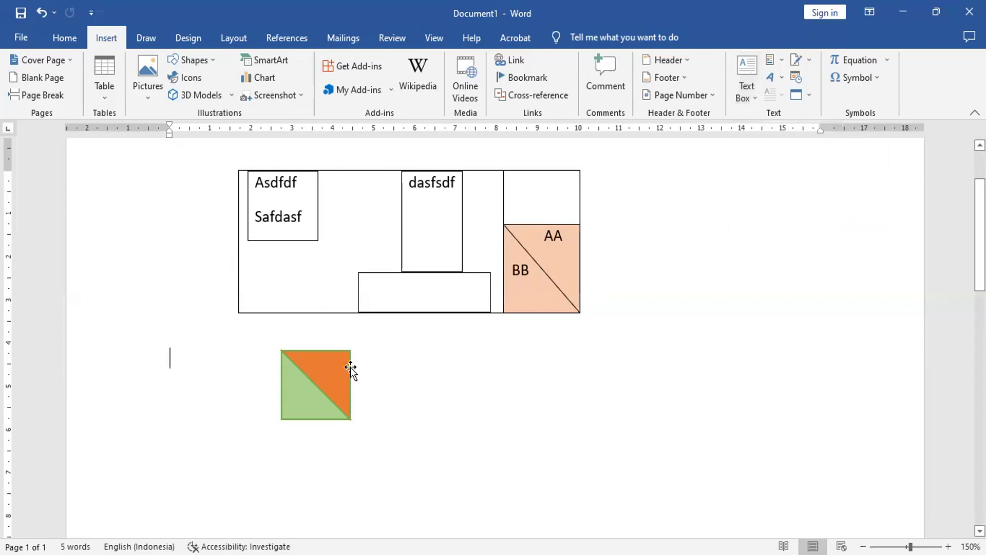
# Draw a small text box over the orange triangle for the AA label and enlarge it.
pyautogui.click(750, 95)
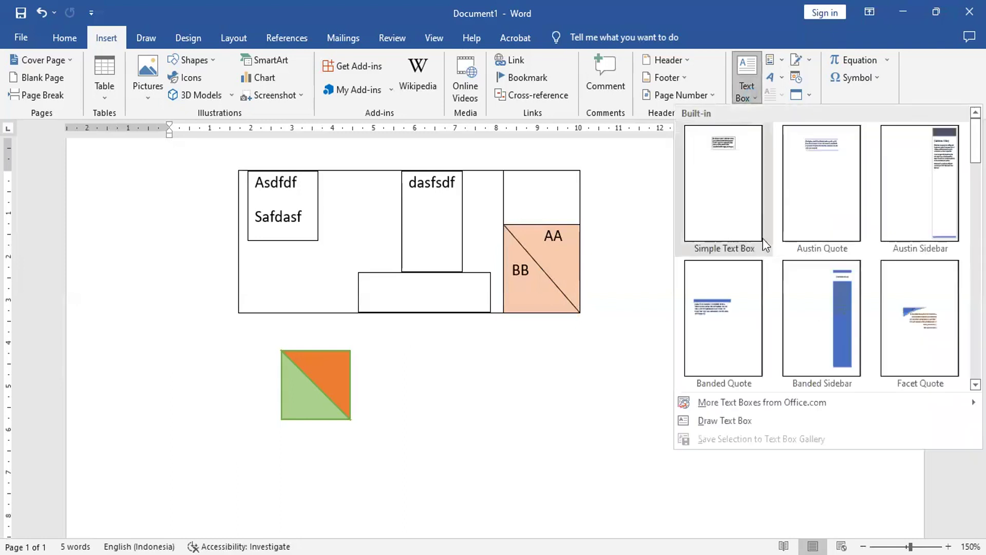
pyautogui.click(744, 420)
pyautogui.moveTo(311, 362); pyautogui.dragTo(342, 380)
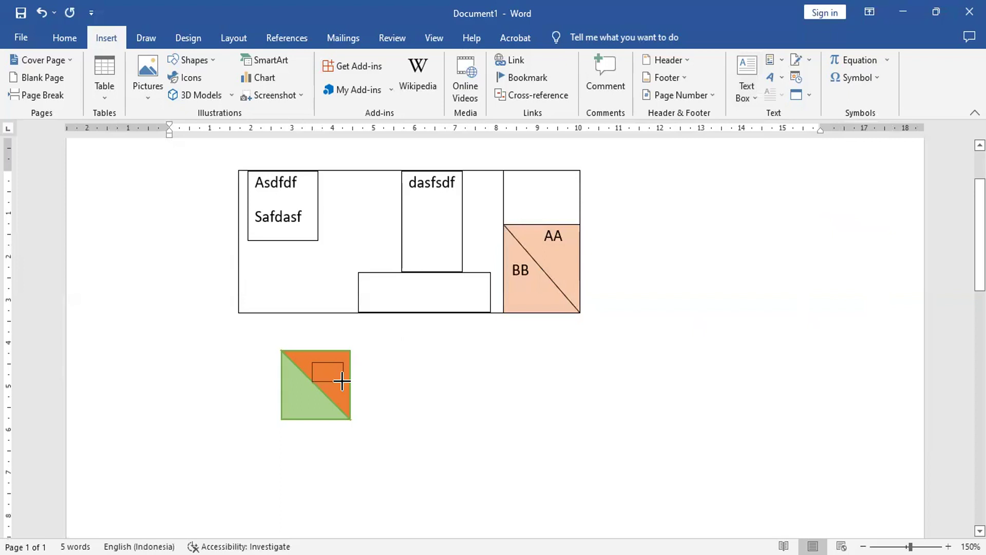
pyautogui.moveTo(342, 380); pyautogui.dragTo(343, 381)
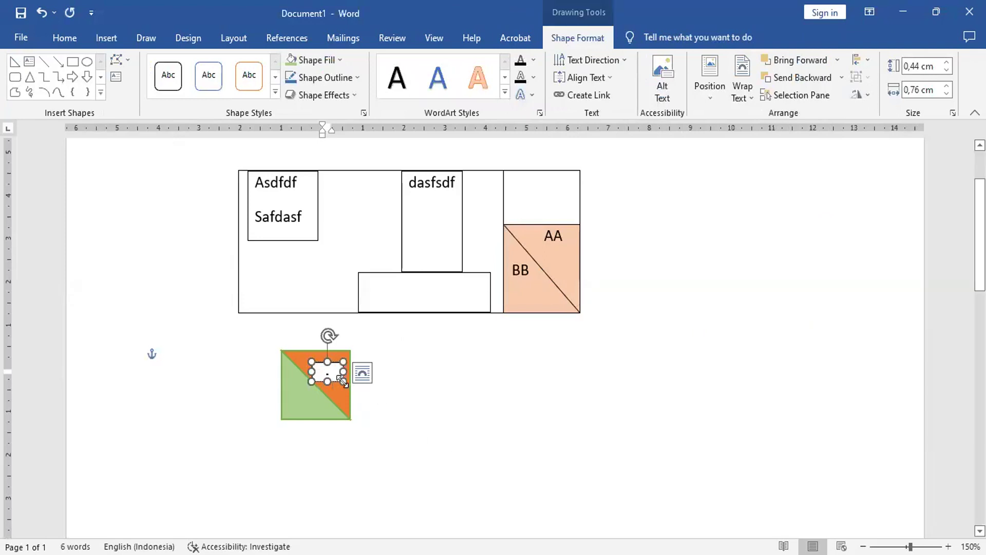
pyautogui.moveTo(343, 381); pyautogui.dragTo(357, 398)
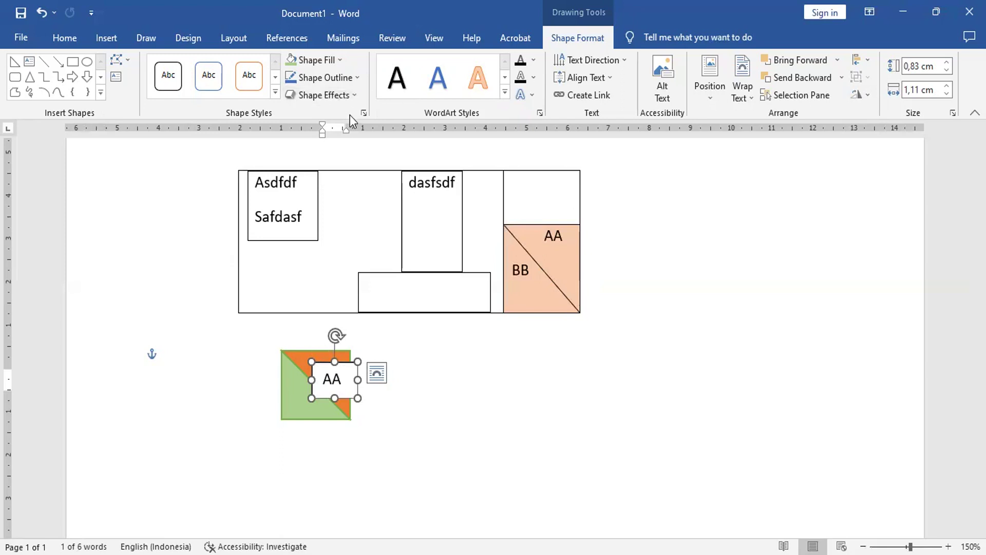
pyautogui.click(340, 59)
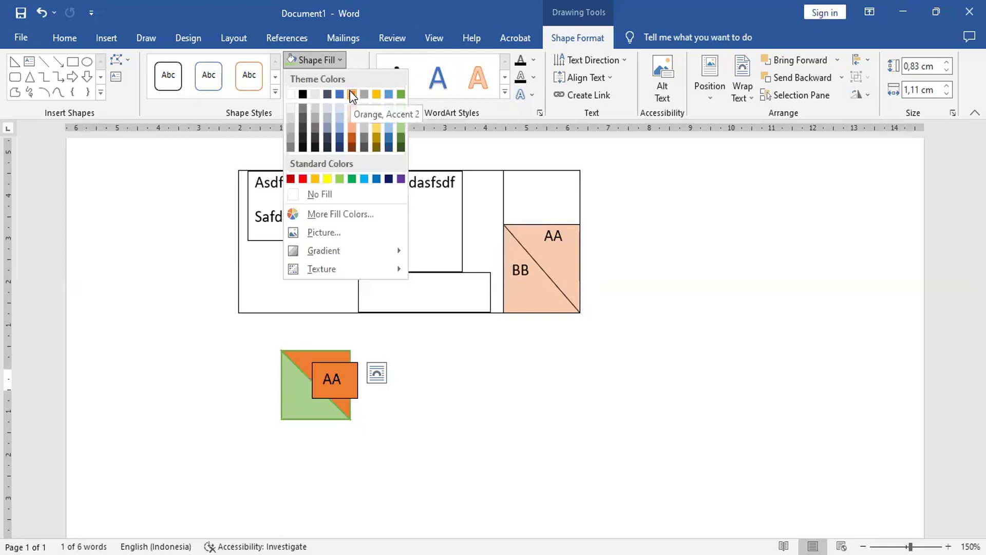
# Nudge the AA box, then enlarge the orange triangle down and right past the green one.
pyautogui.press('Escape')
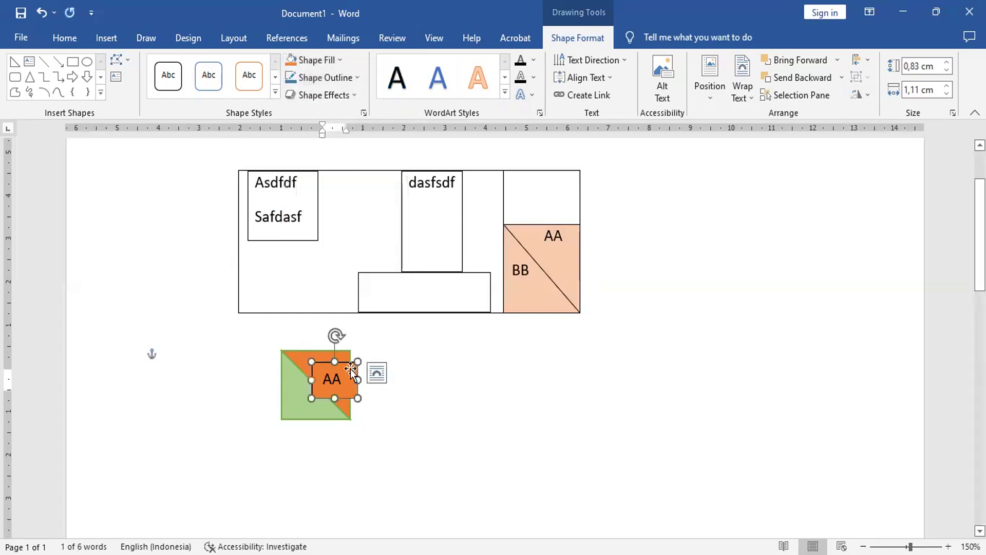
pyautogui.moveTo(337, 358); pyautogui.dragTo(333, 350)
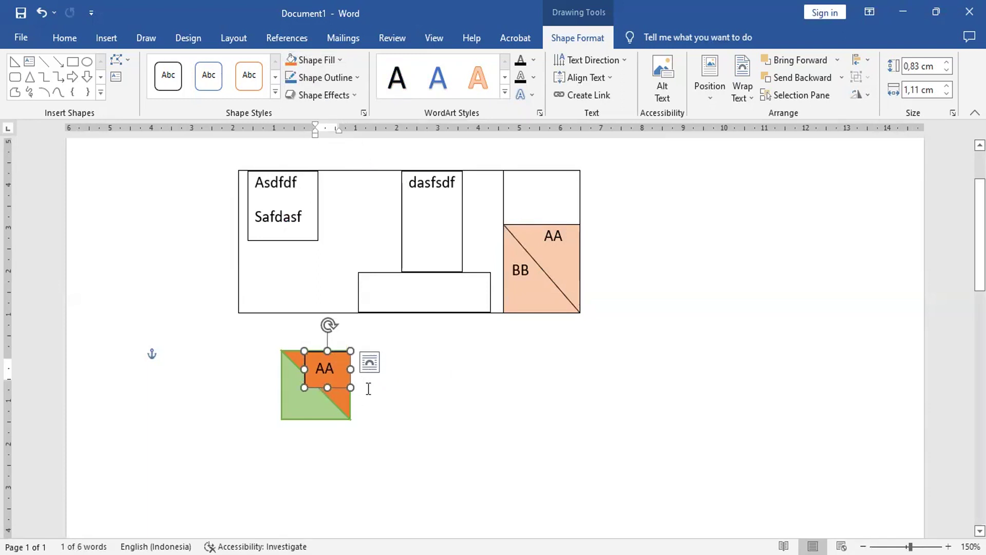
pyautogui.click(347, 415)
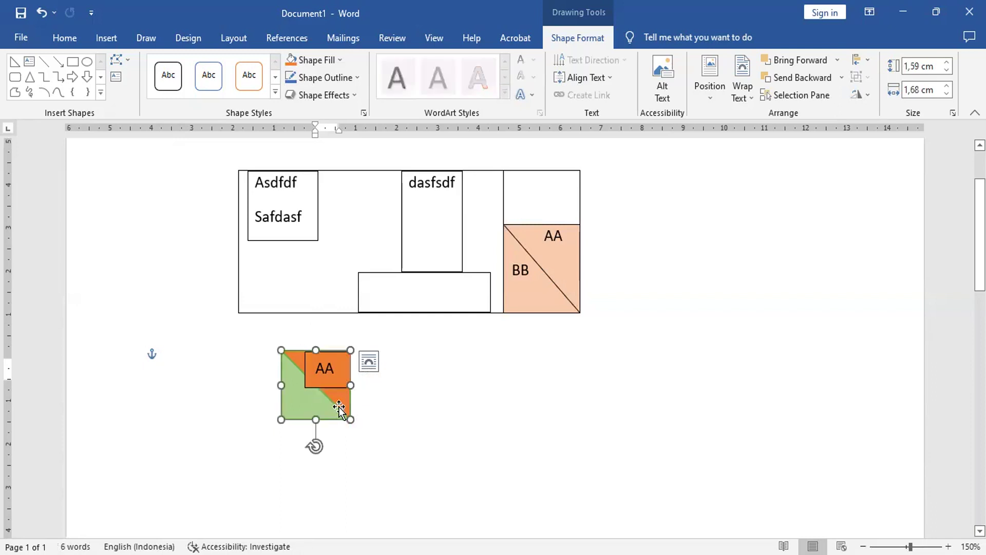
pyautogui.moveTo(350, 419); pyautogui.dragTo(371, 432)
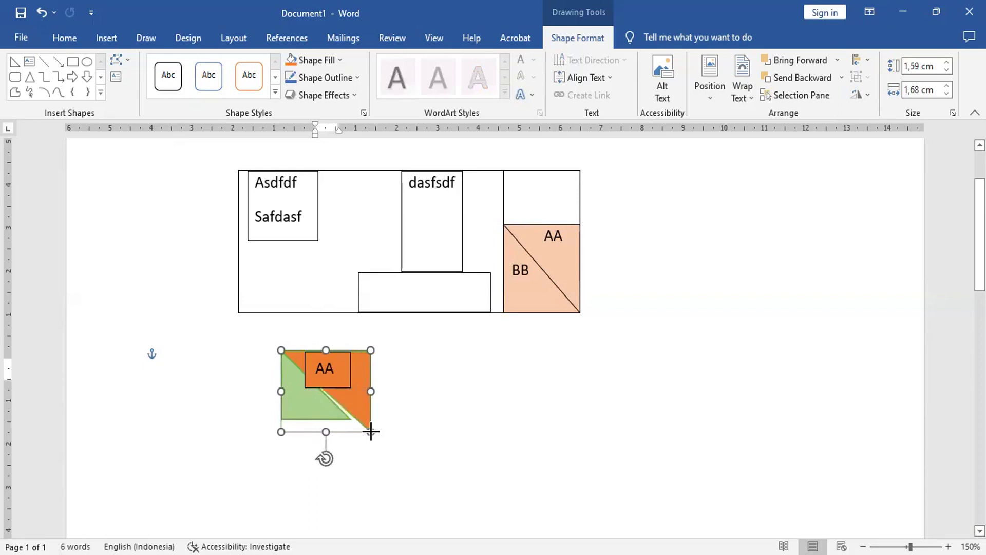
pyautogui.moveTo(371, 431); pyautogui.dragTo(374, 444)
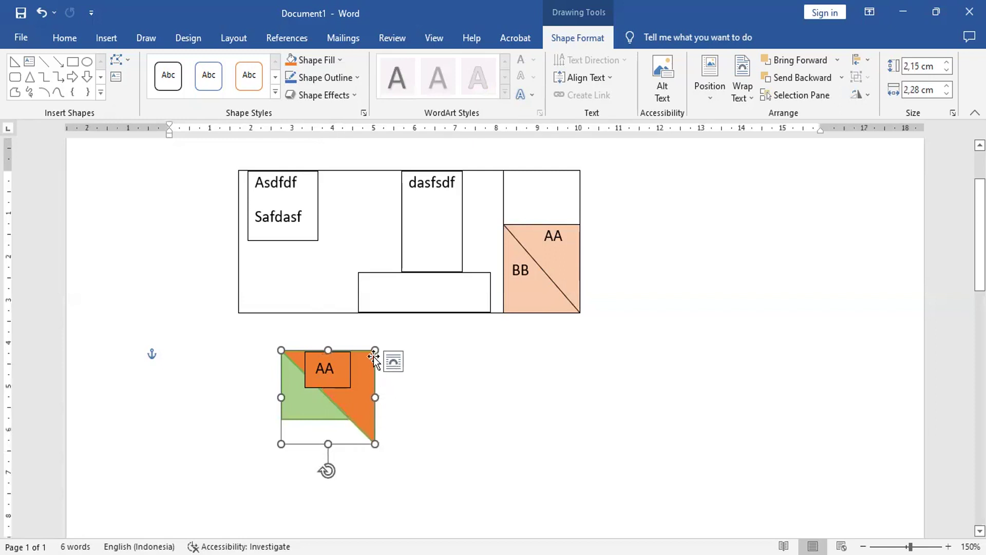
pyautogui.moveTo(374, 351); pyautogui.dragTo(383, 349)
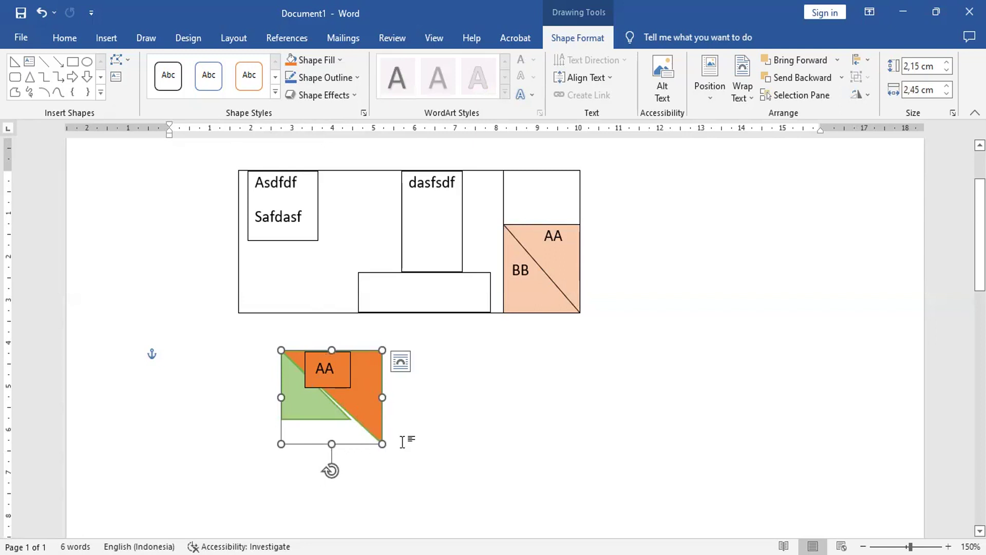
pyautogui.moveTo(381, 443); pyautogui.dragTo(375, 448)
# Move the AA label box into the orange area and keep it selected.
pyautogui.click(338, 377)
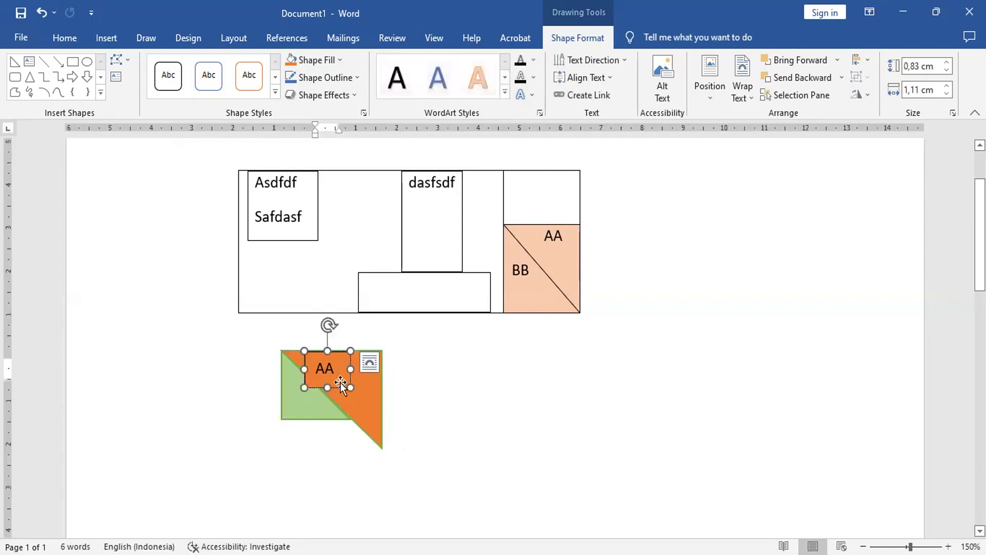
pyautogui.moveTo(343, 388); pyautogui.dragTo(359, 391)
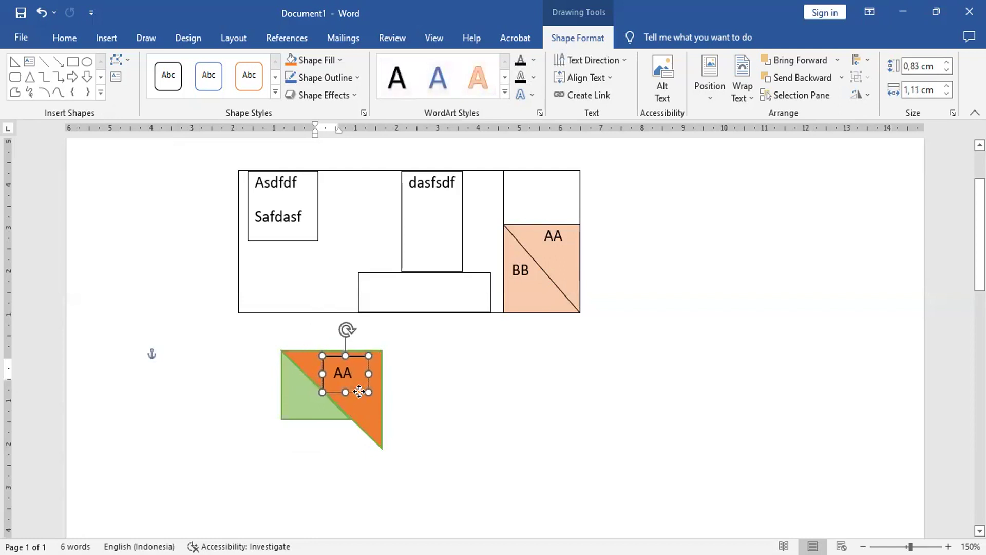
pyautogui.click(448, 391)
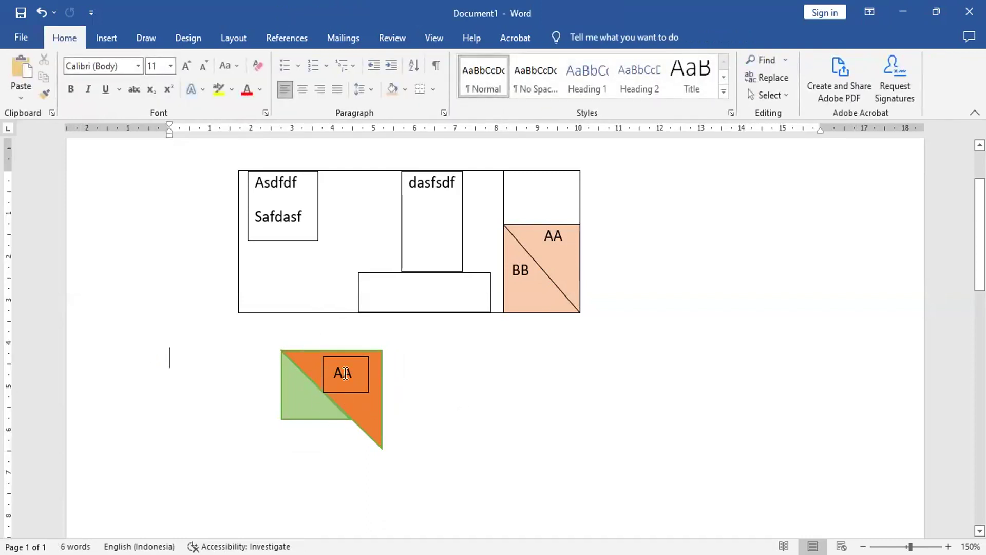
pyautogui.click(331, 355)
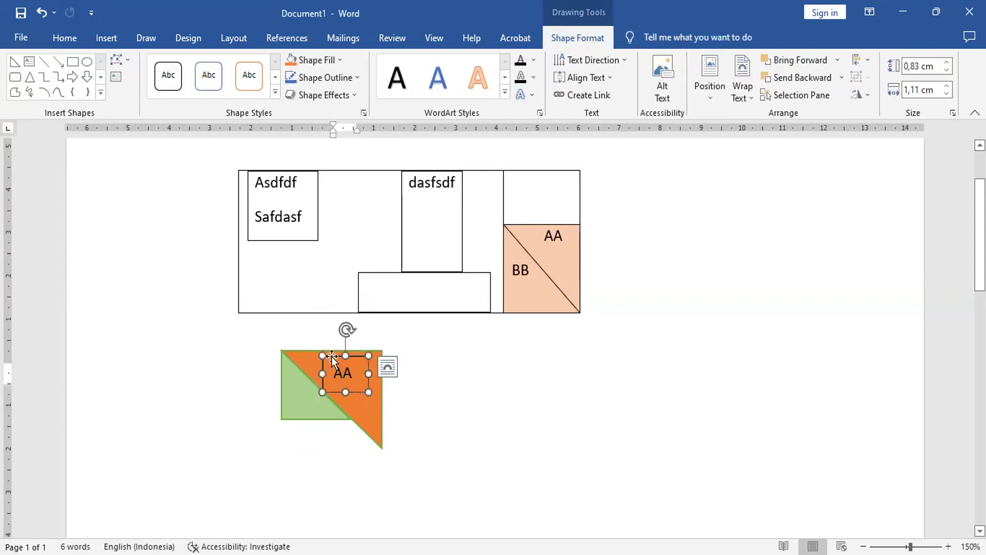
pyautogui.click(359, 355)
# Set the AA text box outline to No line in Format Shape.
pyautogui.rightClick(359, 355)
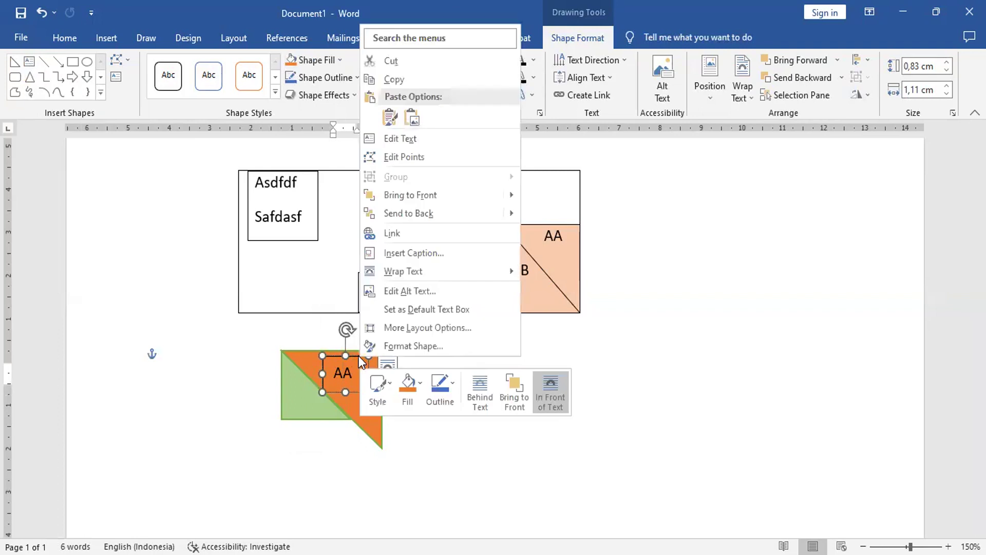
pyautogui.click(408, 346)
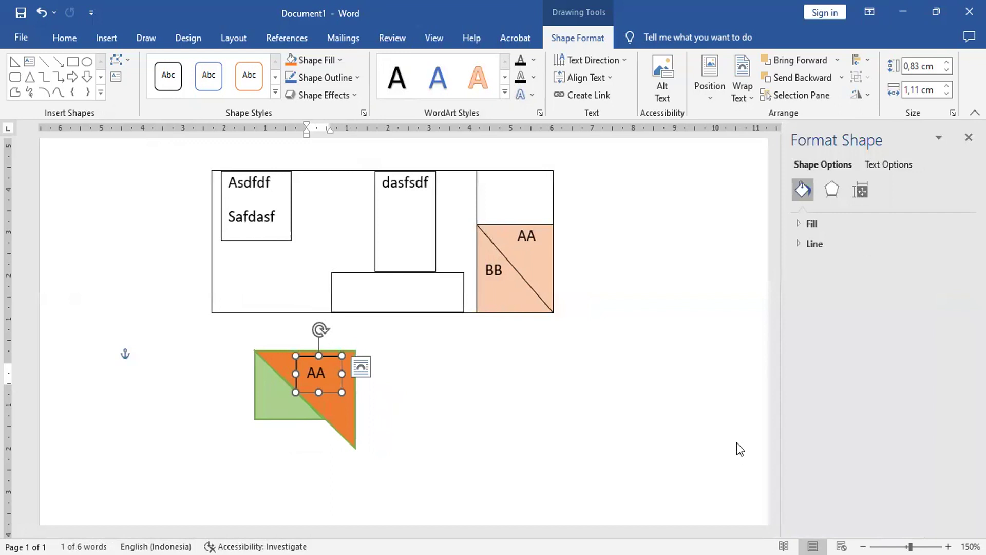
pyautogui.click(819, 244)
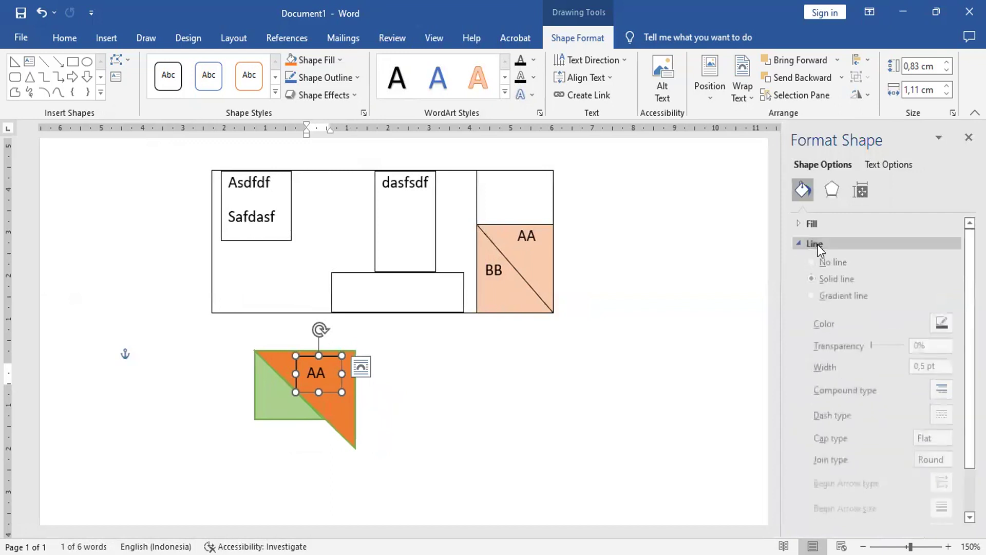
pyautogui.click(832, 267)
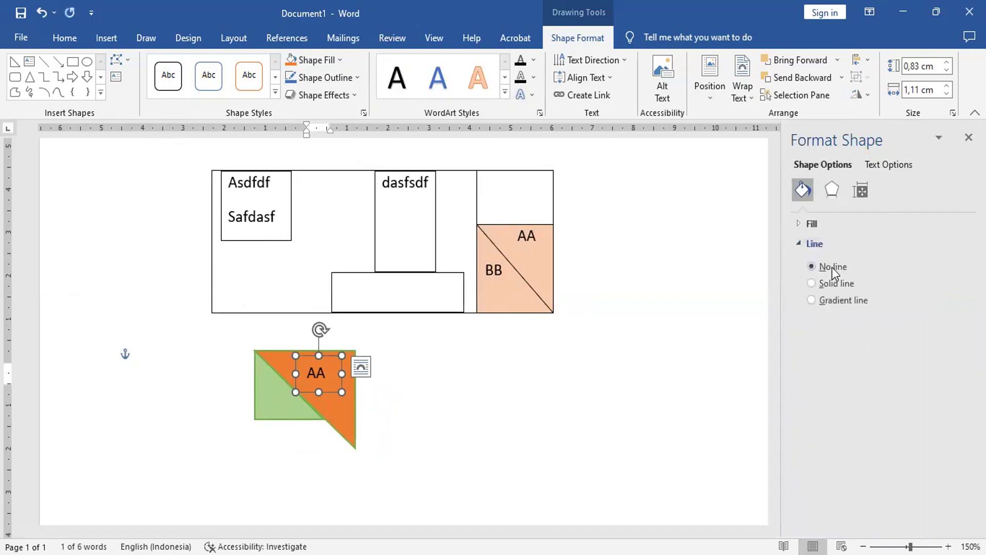
pyautogui.click(582, 386)
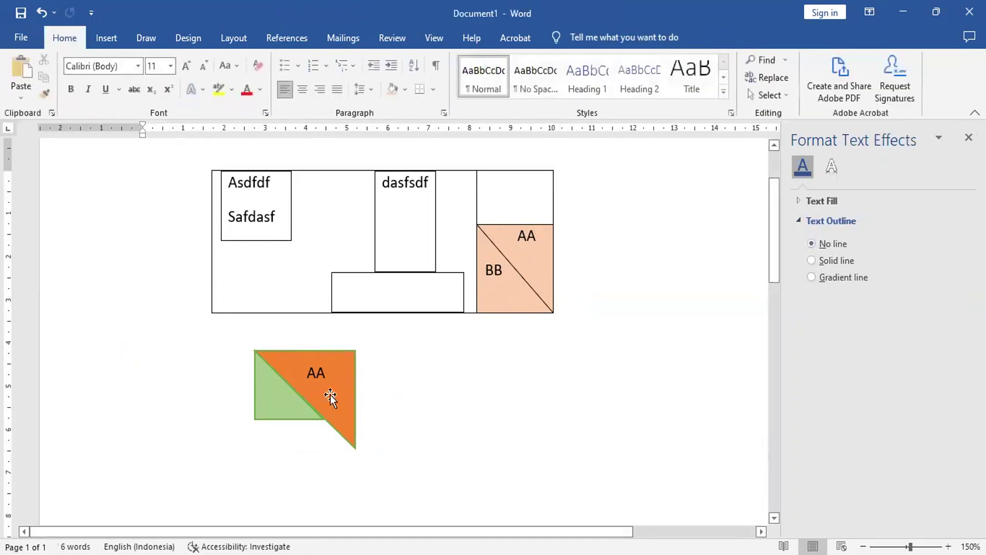
# Stretch the green triangle so it matches the orange one as a full square.
pyautogui.click(286, 417)
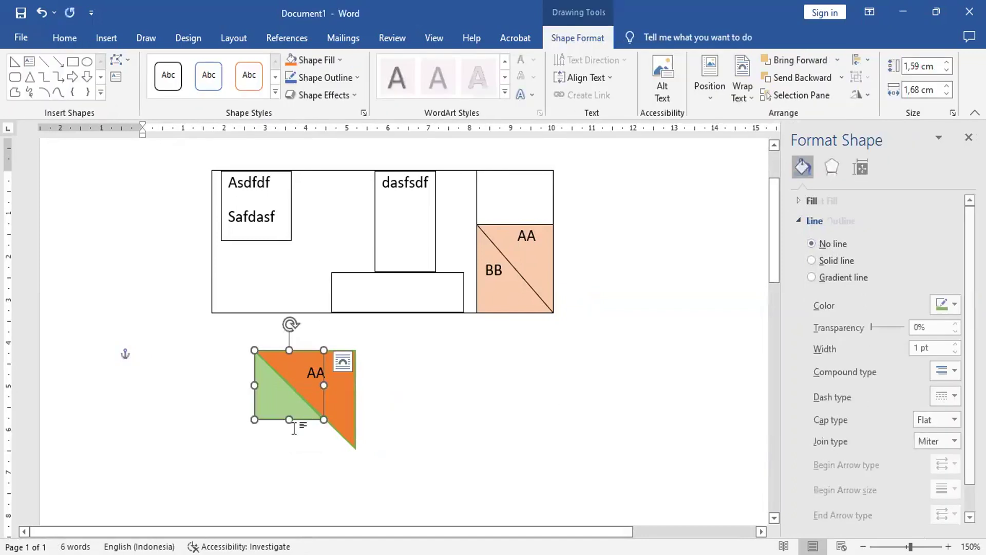
pyautogui.moveTo(325, 421); pyautogui.dragTo(353, 447)
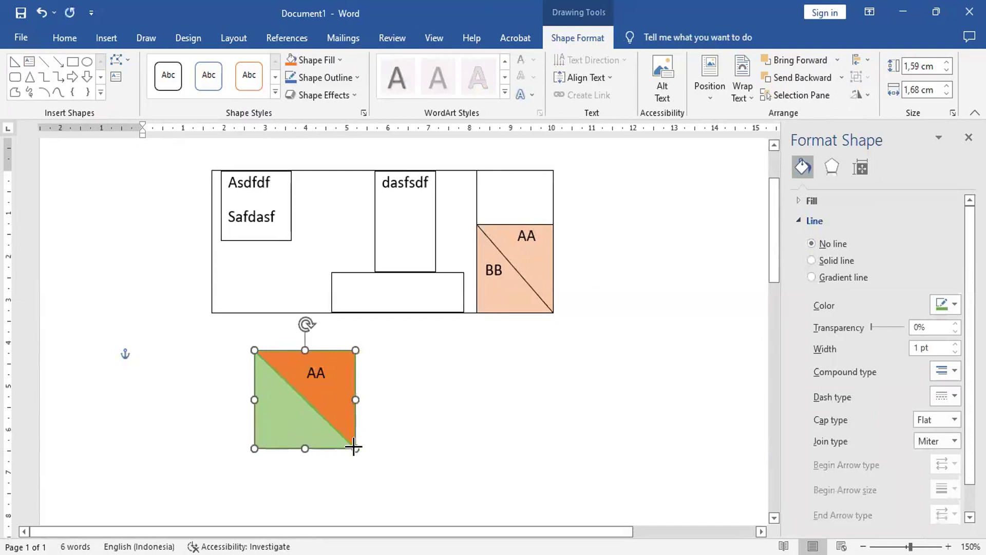
pyautogui.click(426, 437)
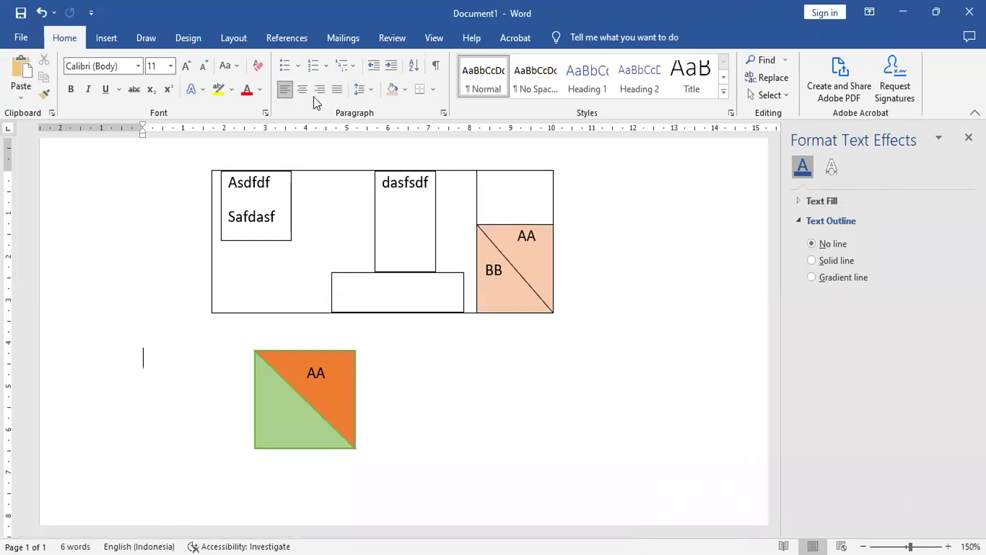
pyautogui.click(105, 39)
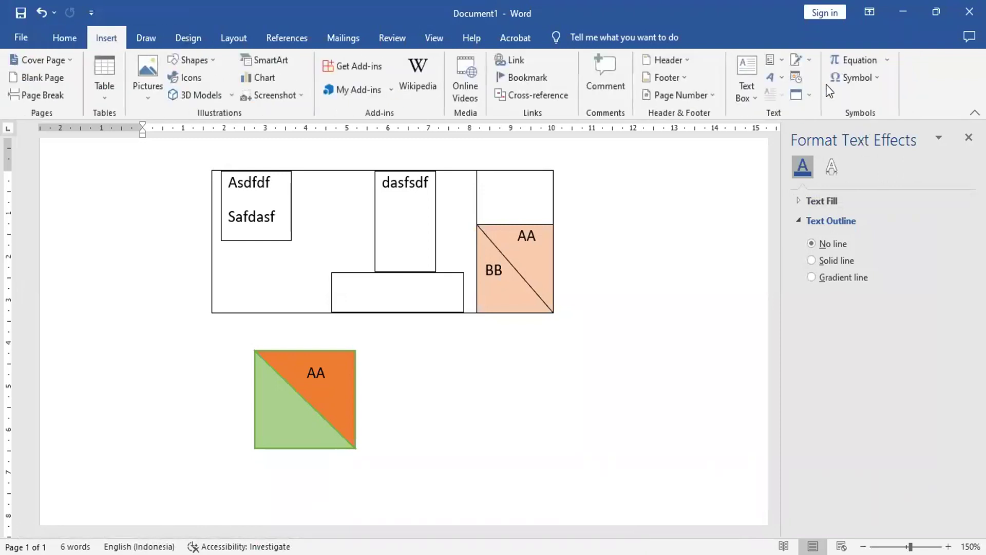
# Draw a text box on the green triangle, type BB, and set its text and fill colours.
pyautogui.click(747, 76)
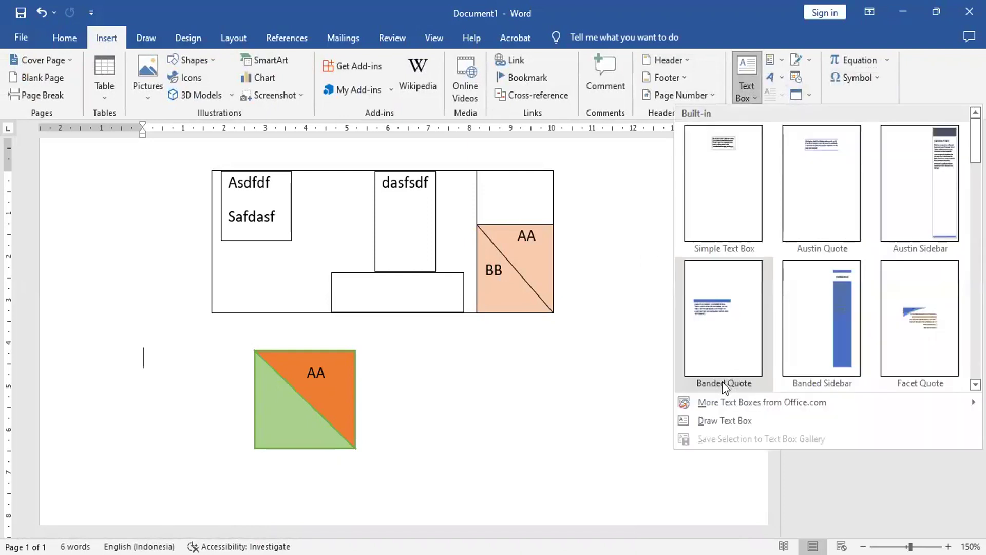
pyautogui.click(724, 422)
pyautogui.moveTo(264, 400); pyautogui.dragTo(305, 431)
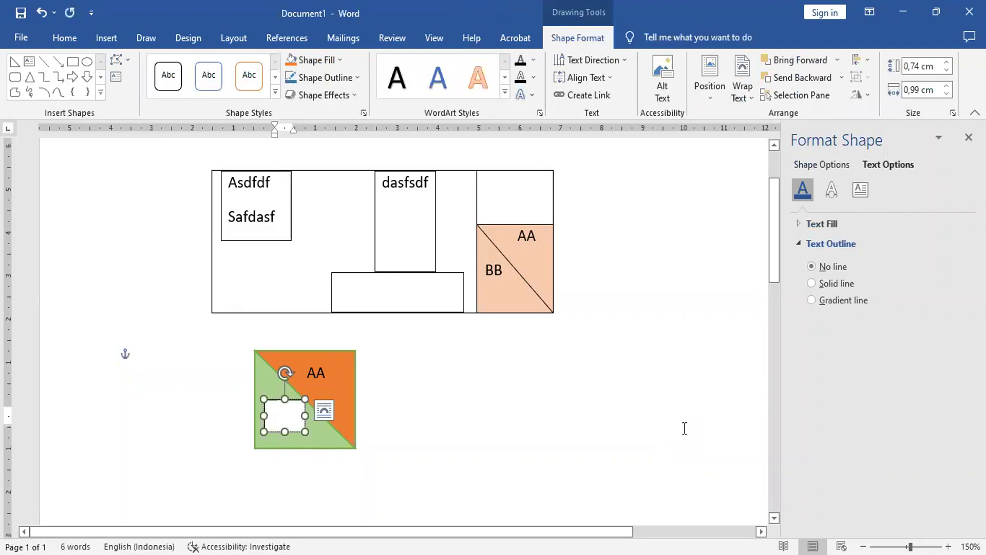
pyautogui.write('BB')
pyautogui.click(535, 61)
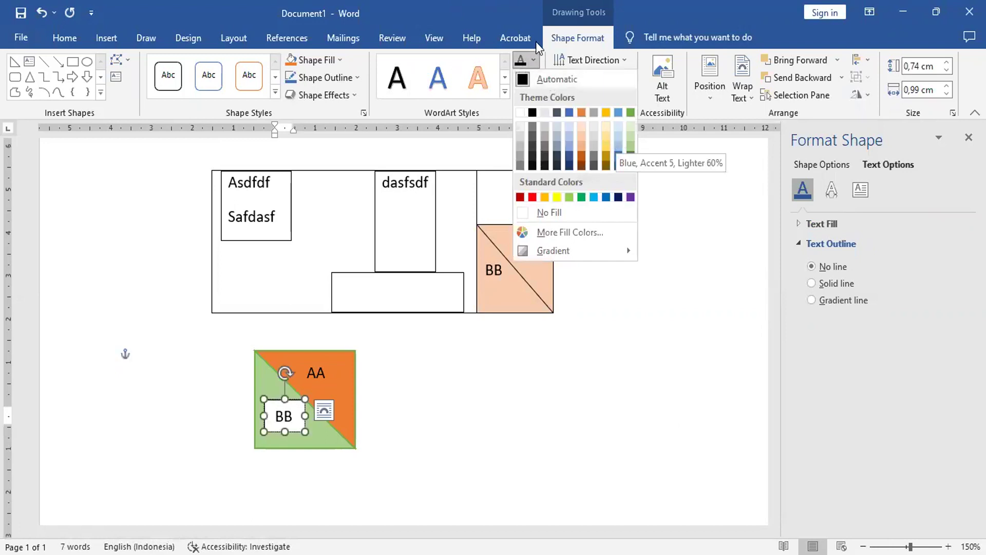
pyautogui.click(340, 61)
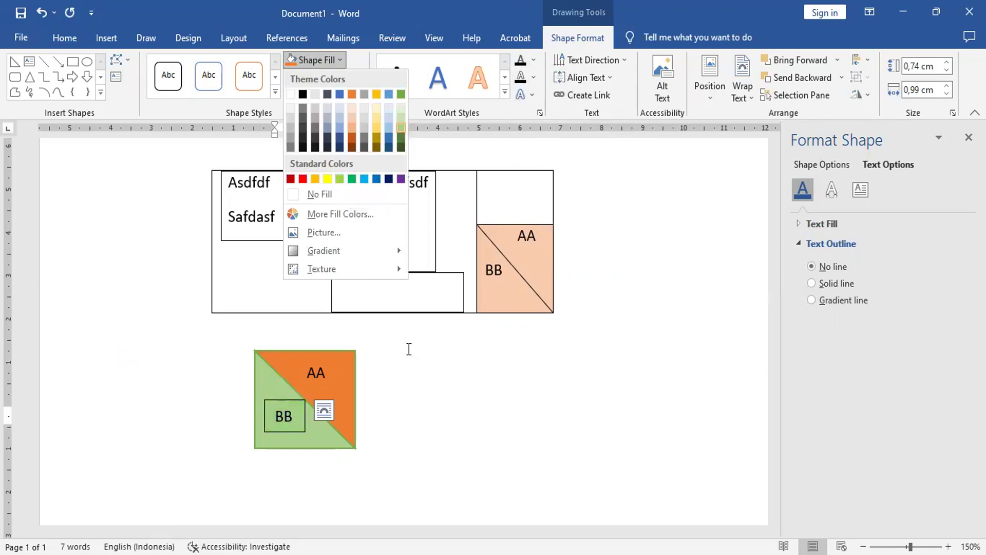
# Give the BB box a green fill and set its outline to No line.
pyautogui.click(287, 404)
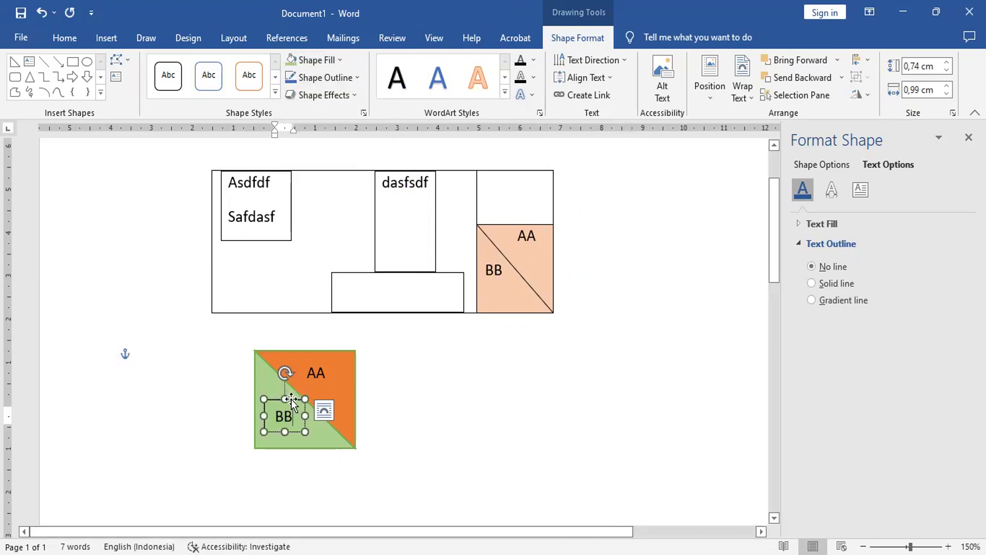
pyautogui.rightClick(291, 399)
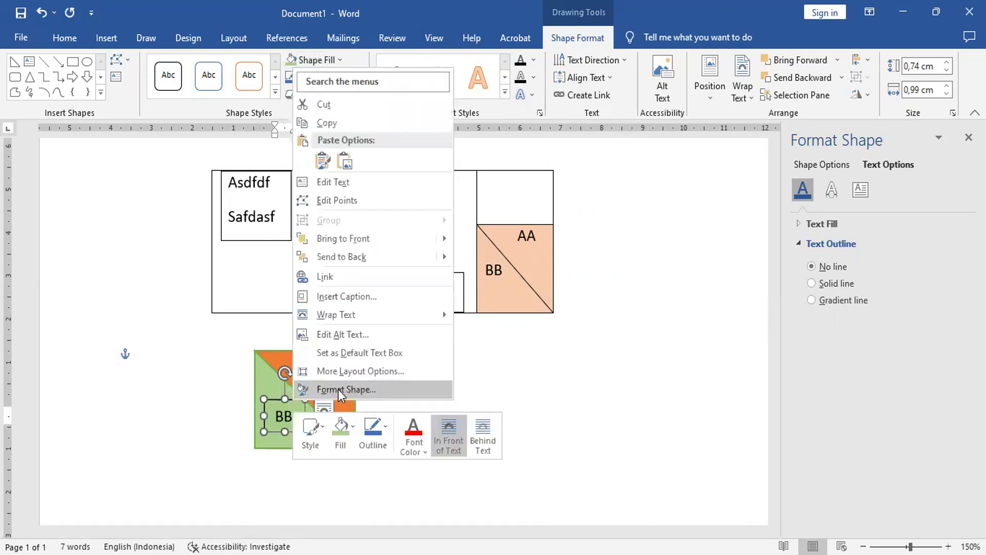
pyautogui.click(338, 386)
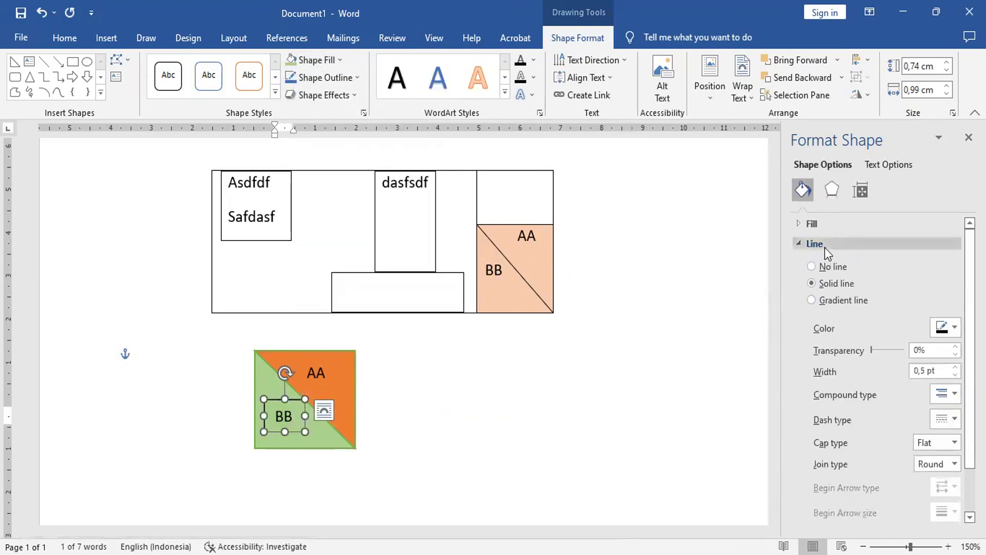
pyautogui.click(812, 266)
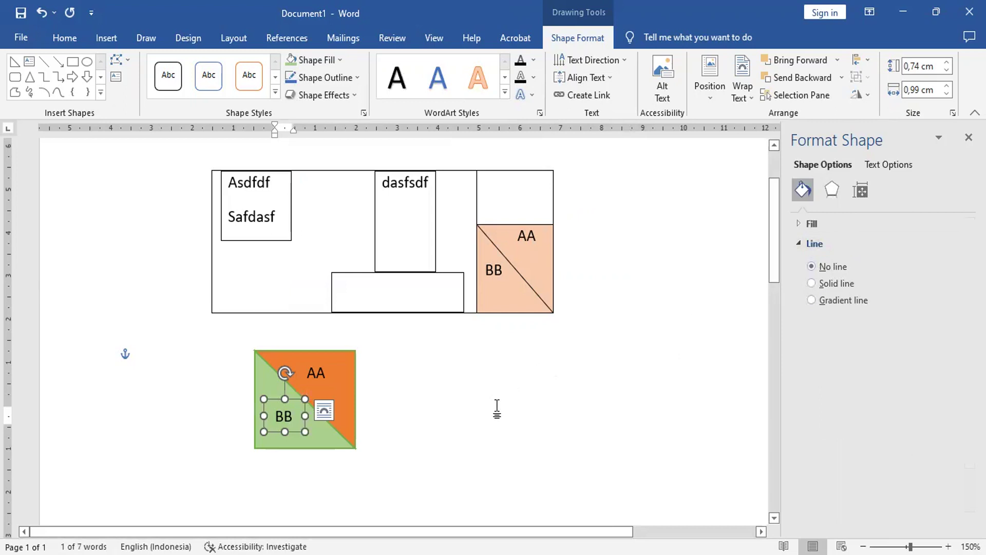
pyautogui.click(498, 403)
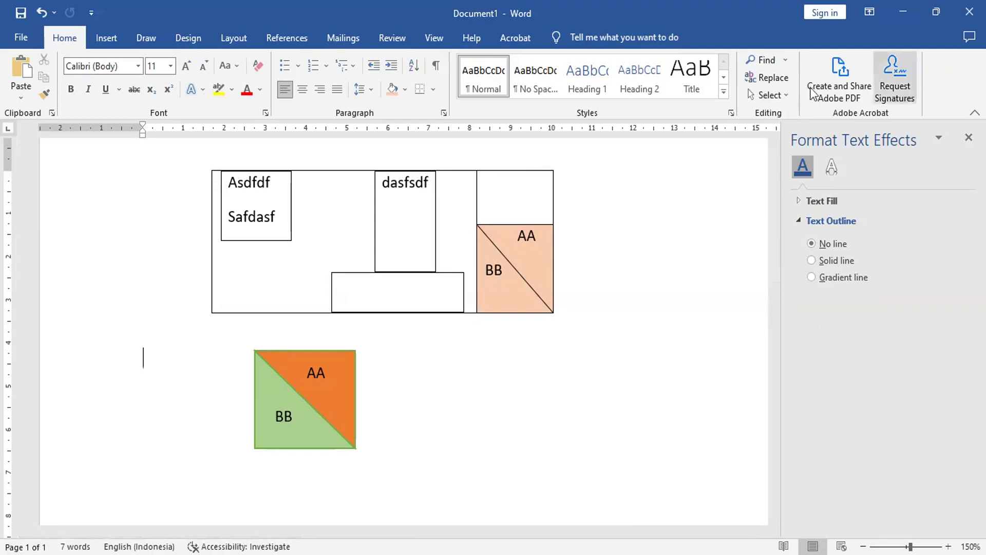
# Minimize Word and switch the recording to the presenter's webcam scene.
pyautogui.click(904, 9)
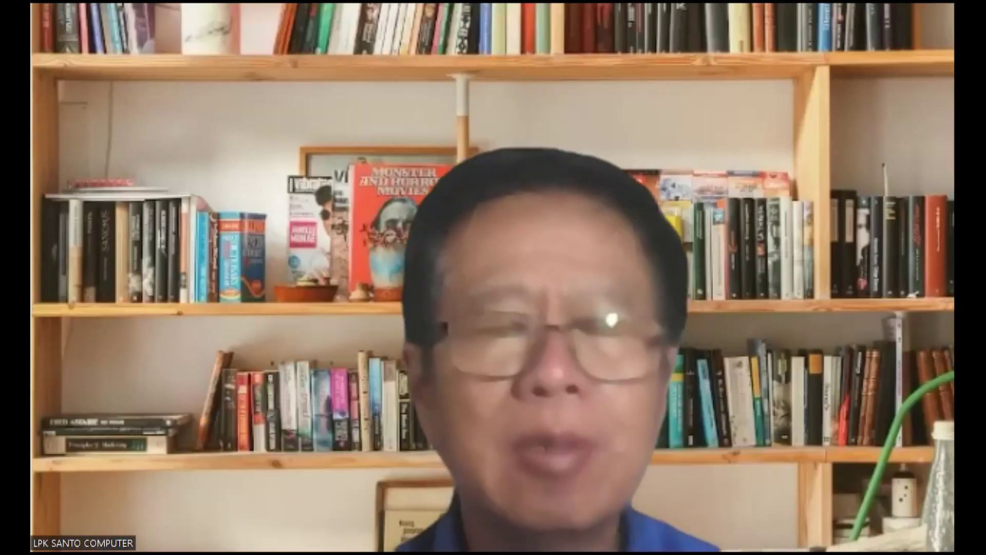